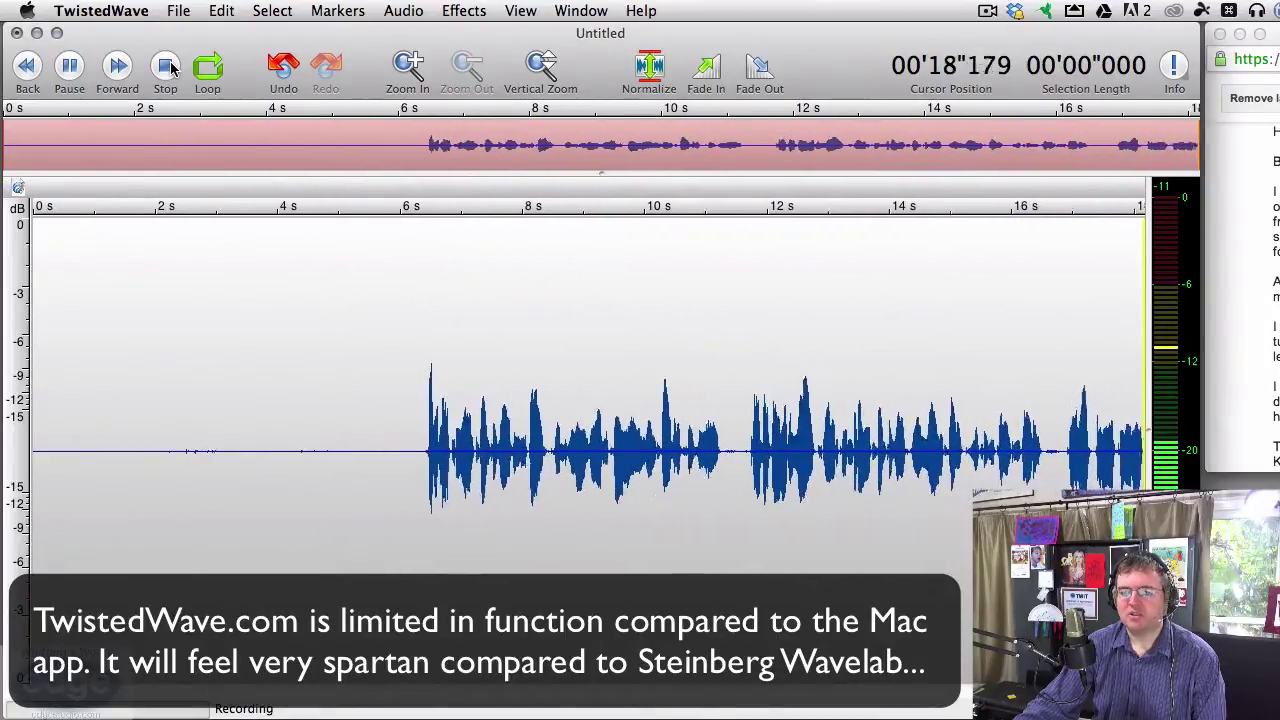
Stop the recording and delete the silent lead-in of about 6 seconds before the first speech
click(168, 66)
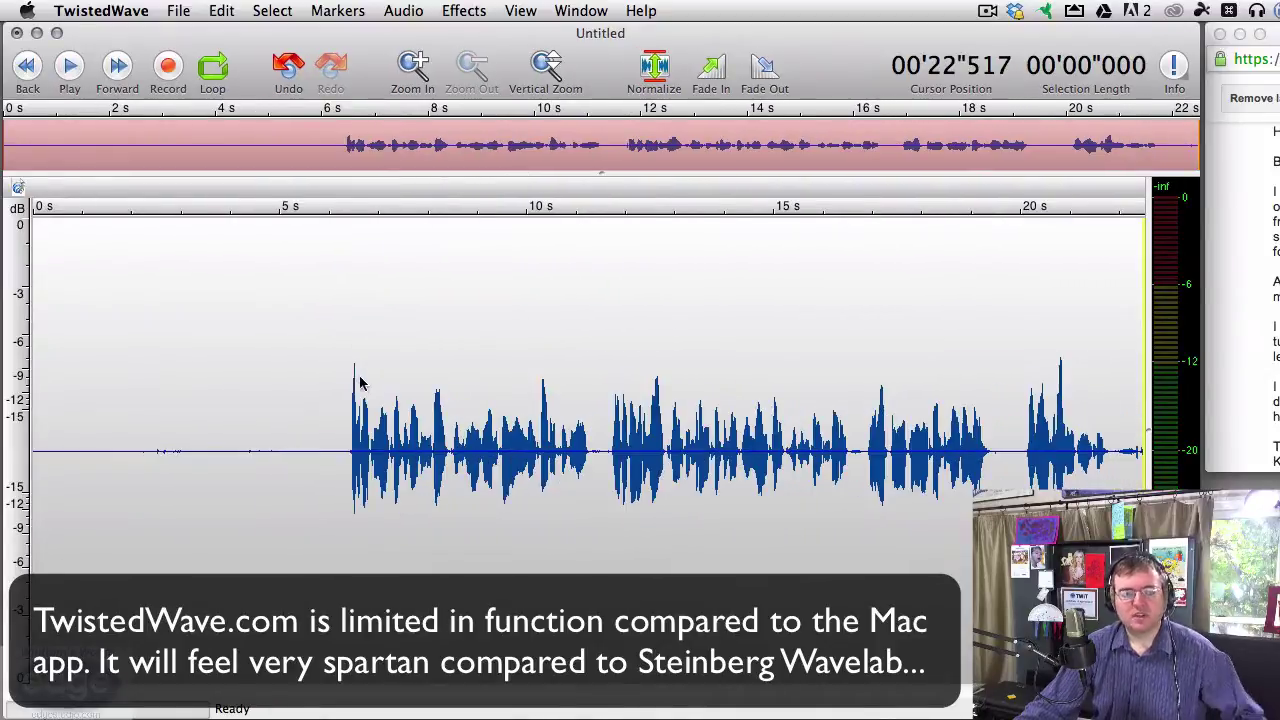
click(337, 463)
drag(334, 466, 5, 464)
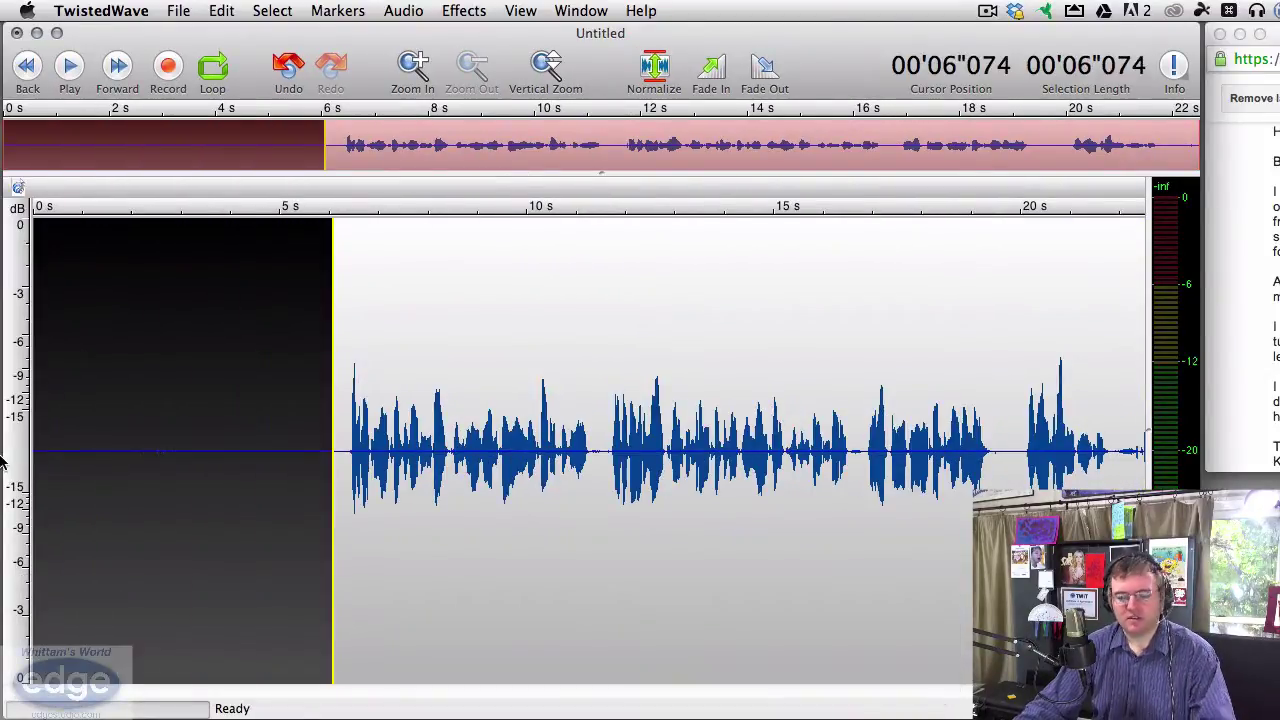
key(BackSpace)
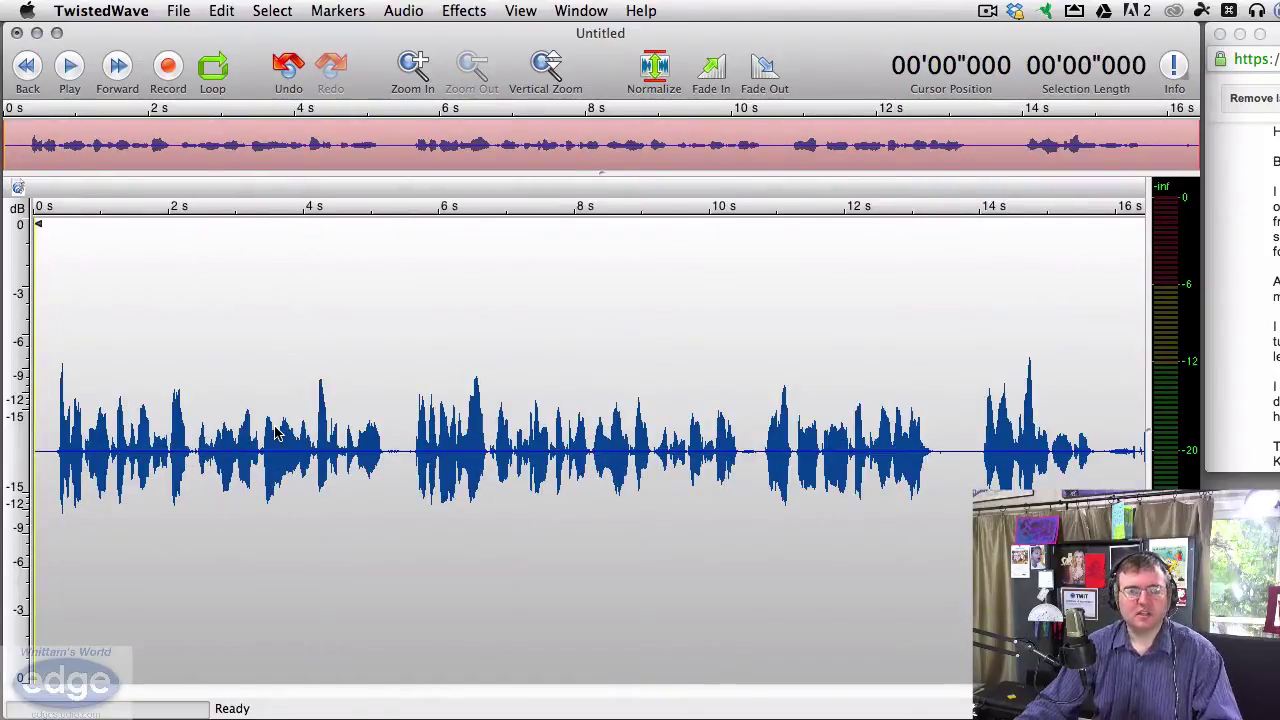
Open the Apple AUGraphicEQ effect and reset its bands with the Default preset
click(465, 10)
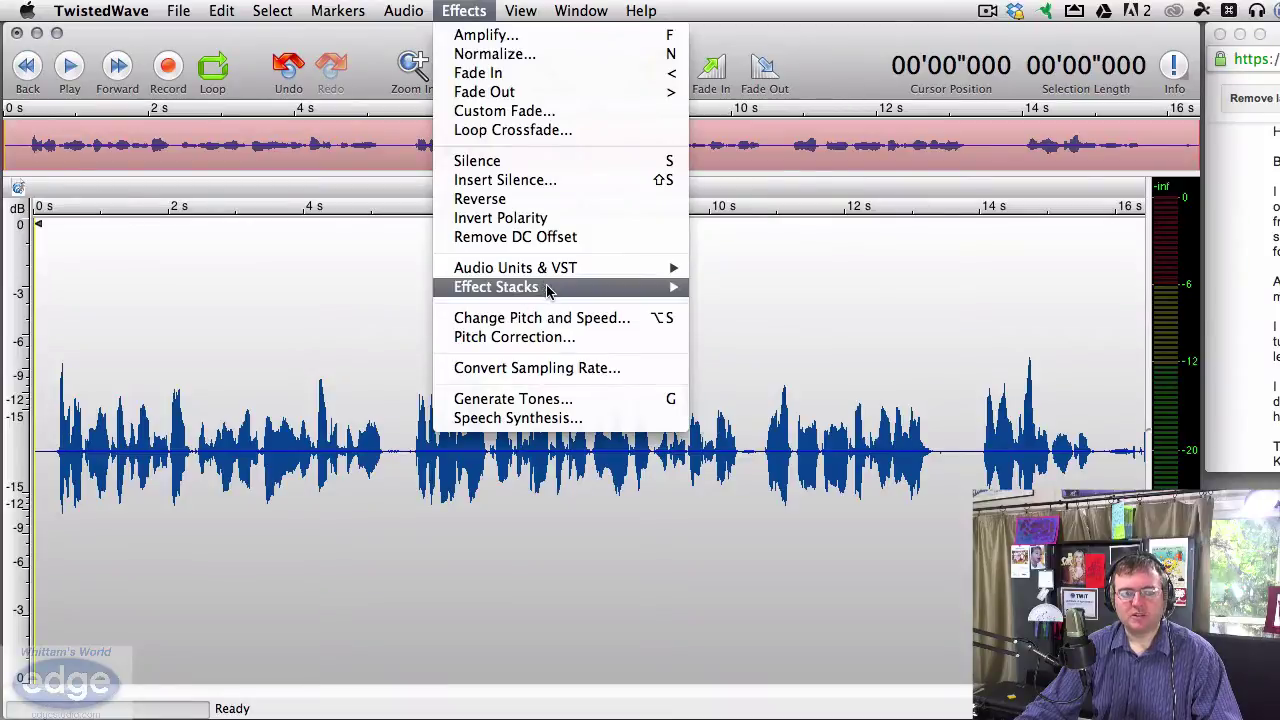
mouse_move(566, 272)
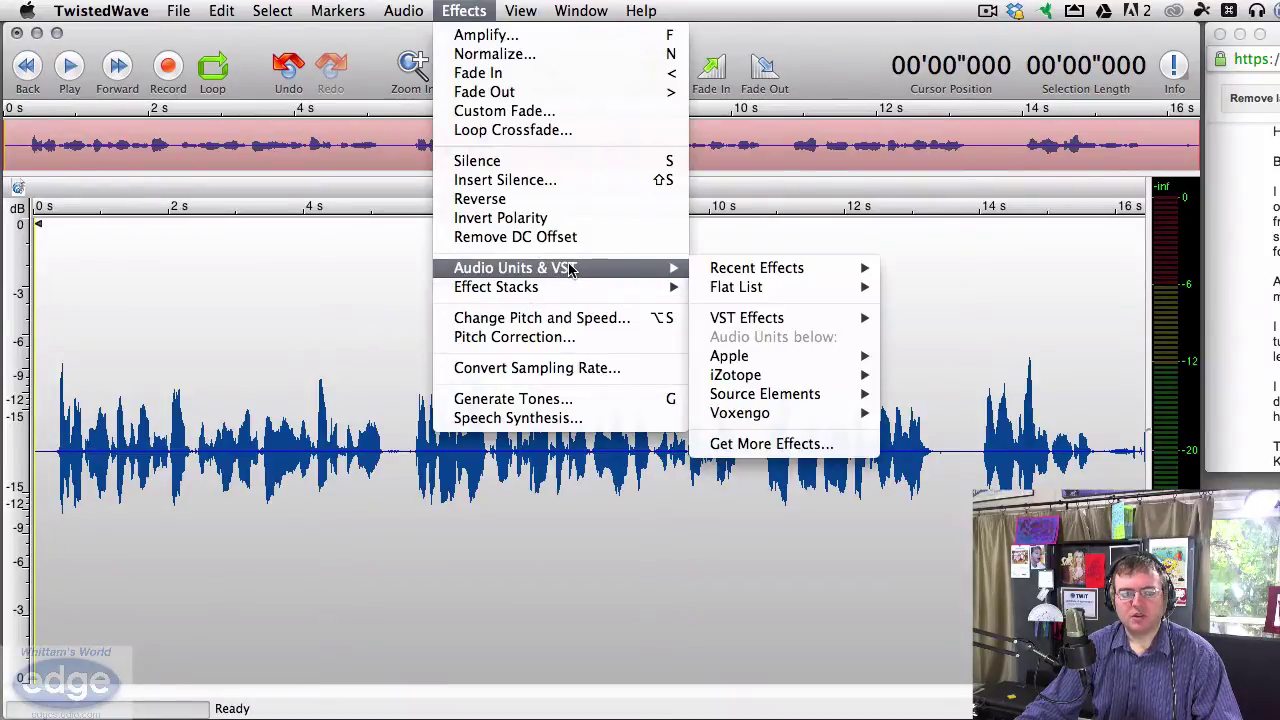
mouse_move(760, 287)
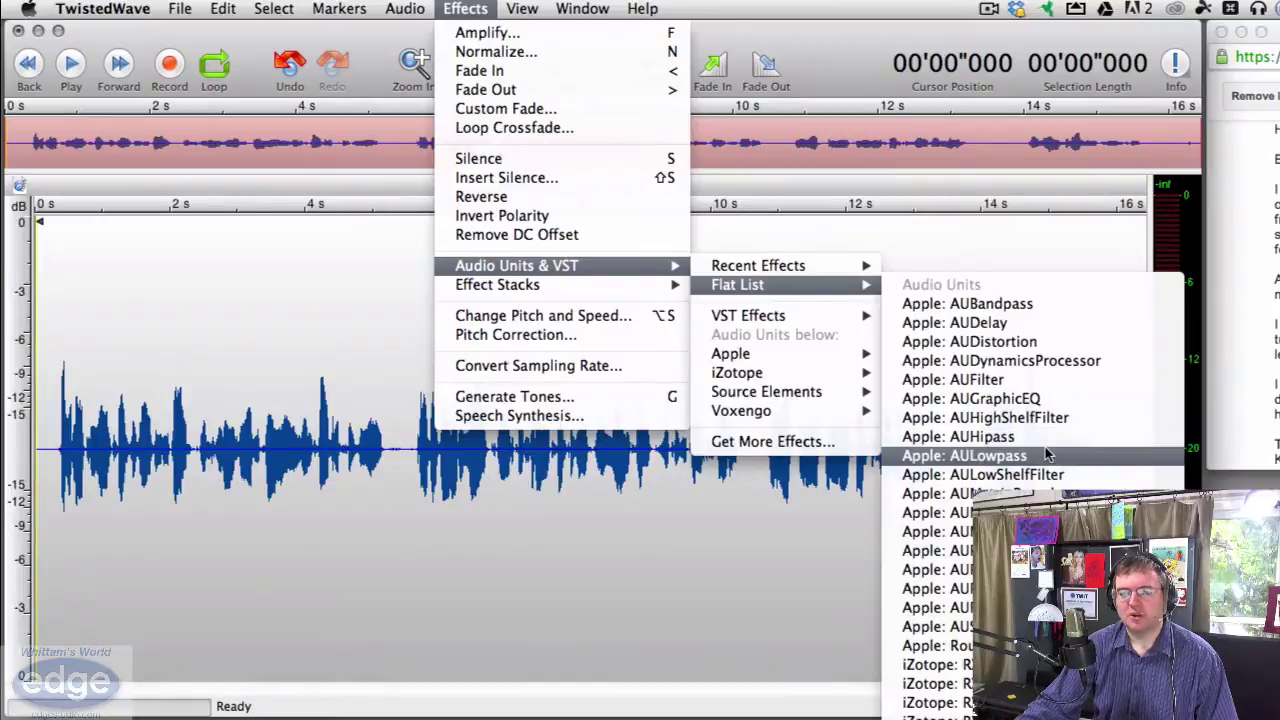
click(1025, 400)
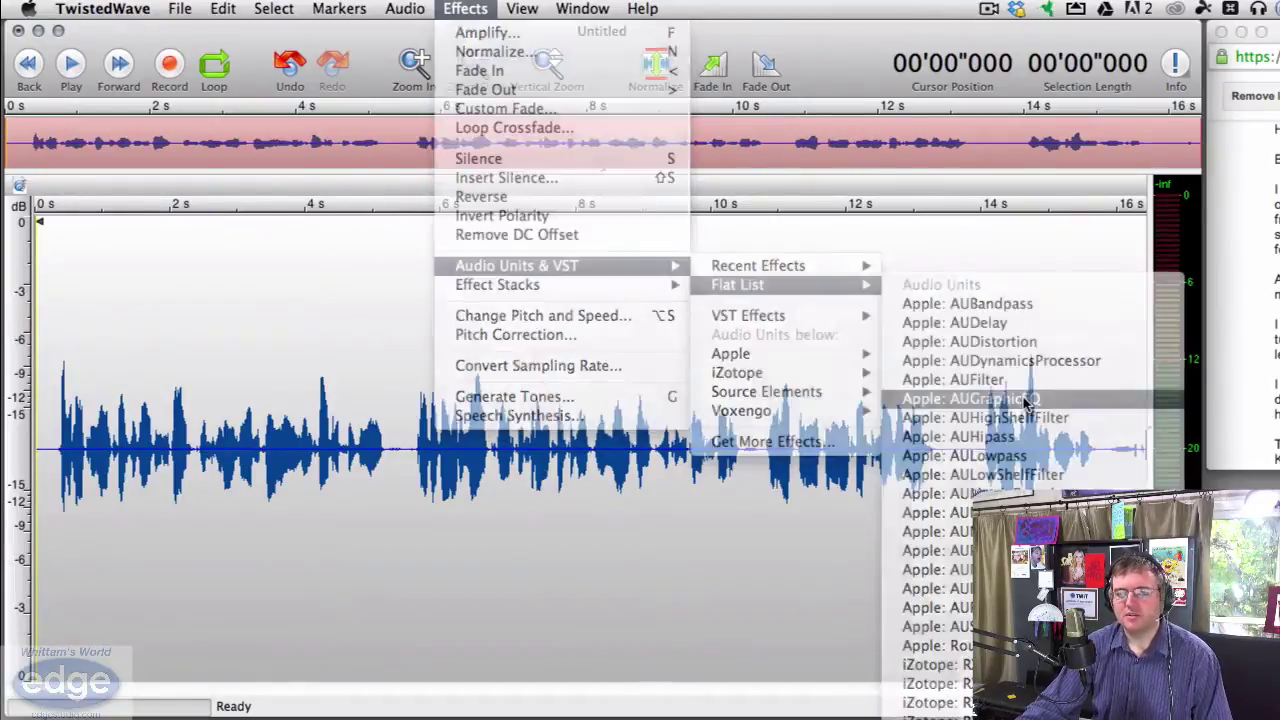
drag(578, 548, 1058, 34)
click(608, 67)
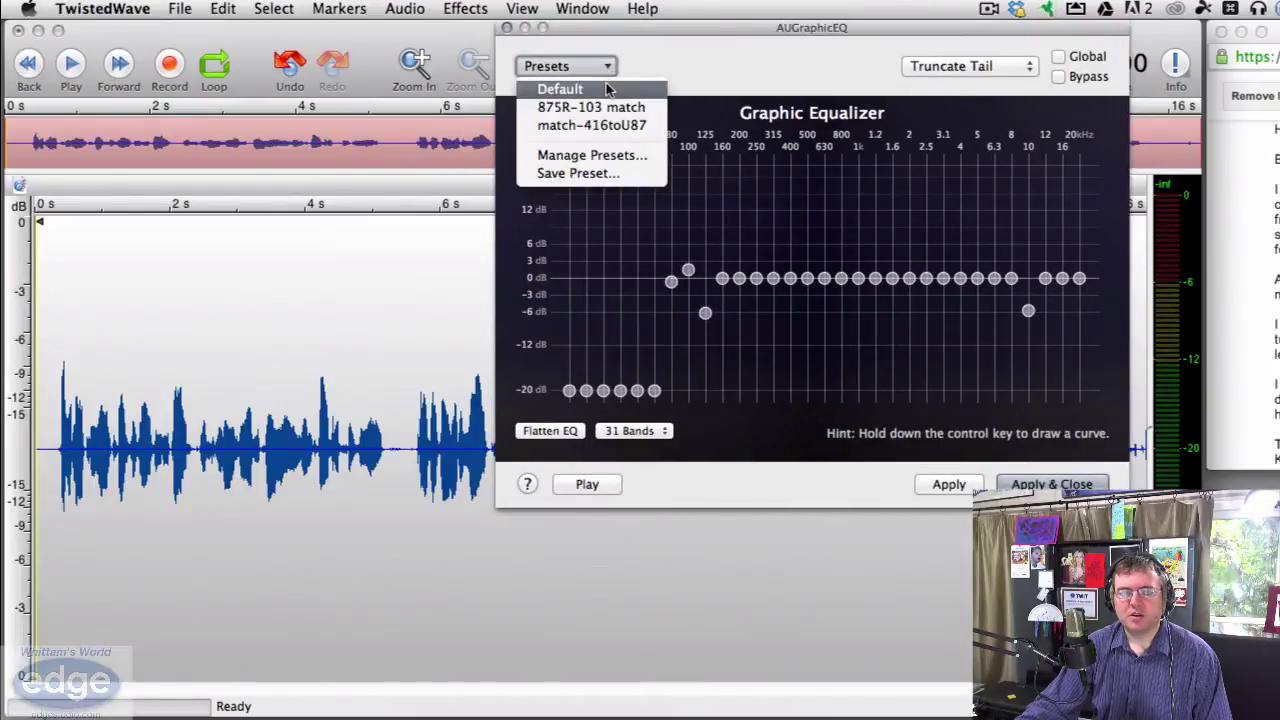
click(607, 89)
click(615, 66)
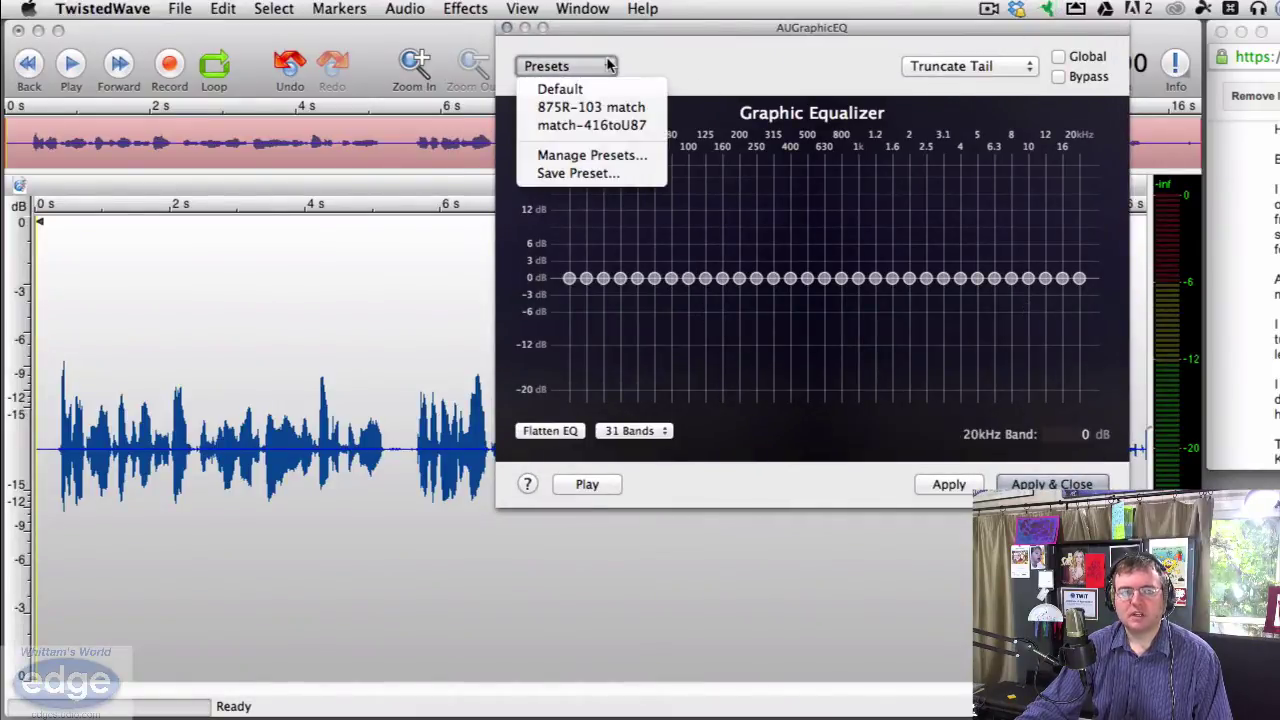
click(642, 75)
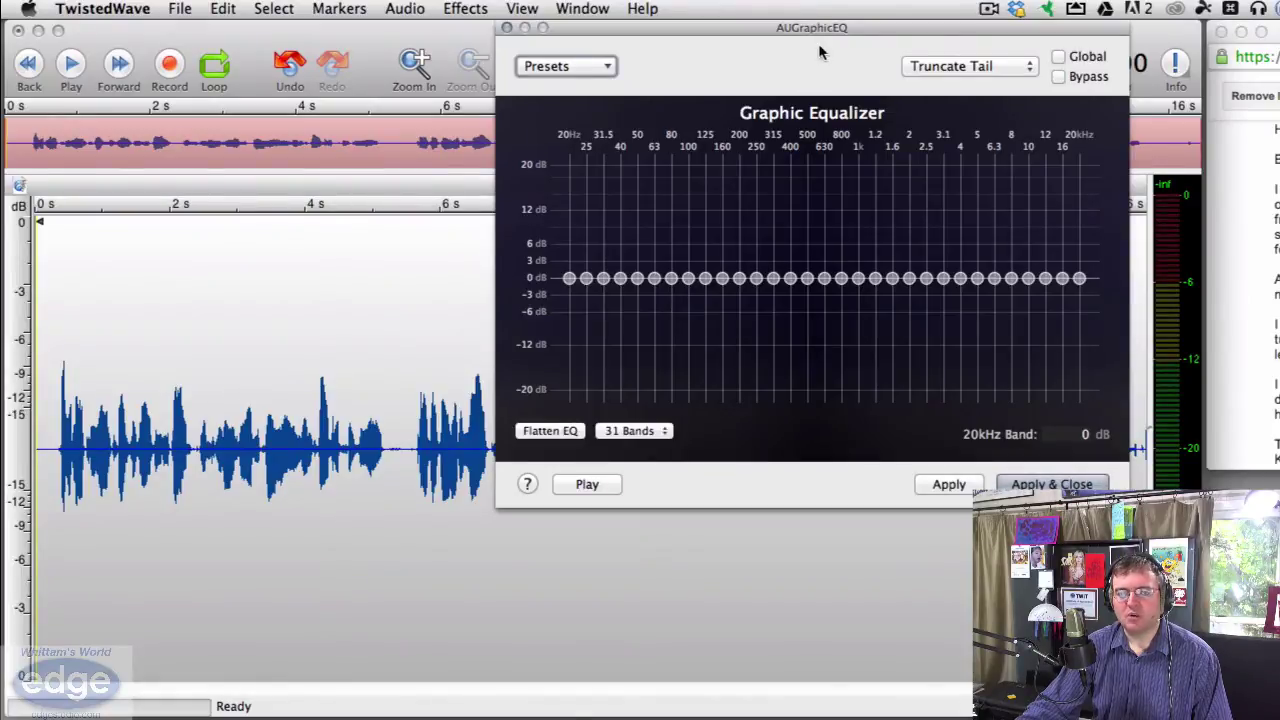
drag(830, 30, 897, 9)
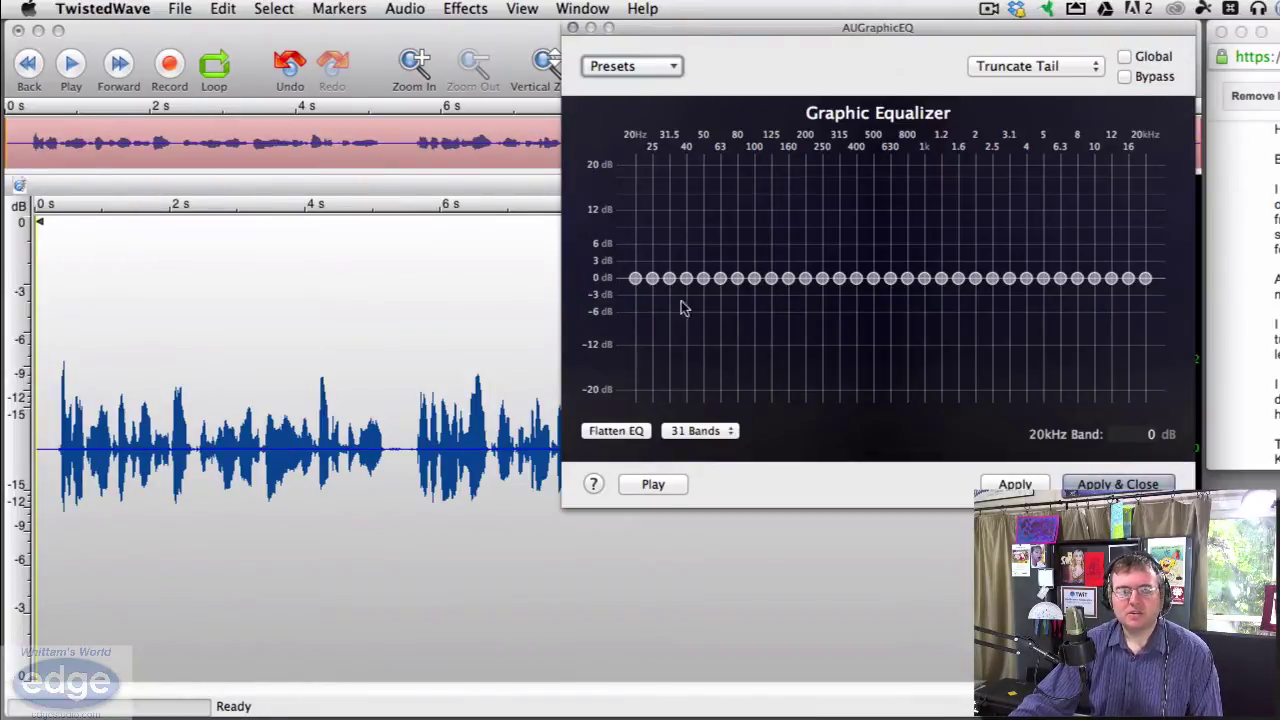
Lower the six equalizer bands from 20 Hz through 63 Hz to -20 dB each
drag(636, 280, 672, 492)
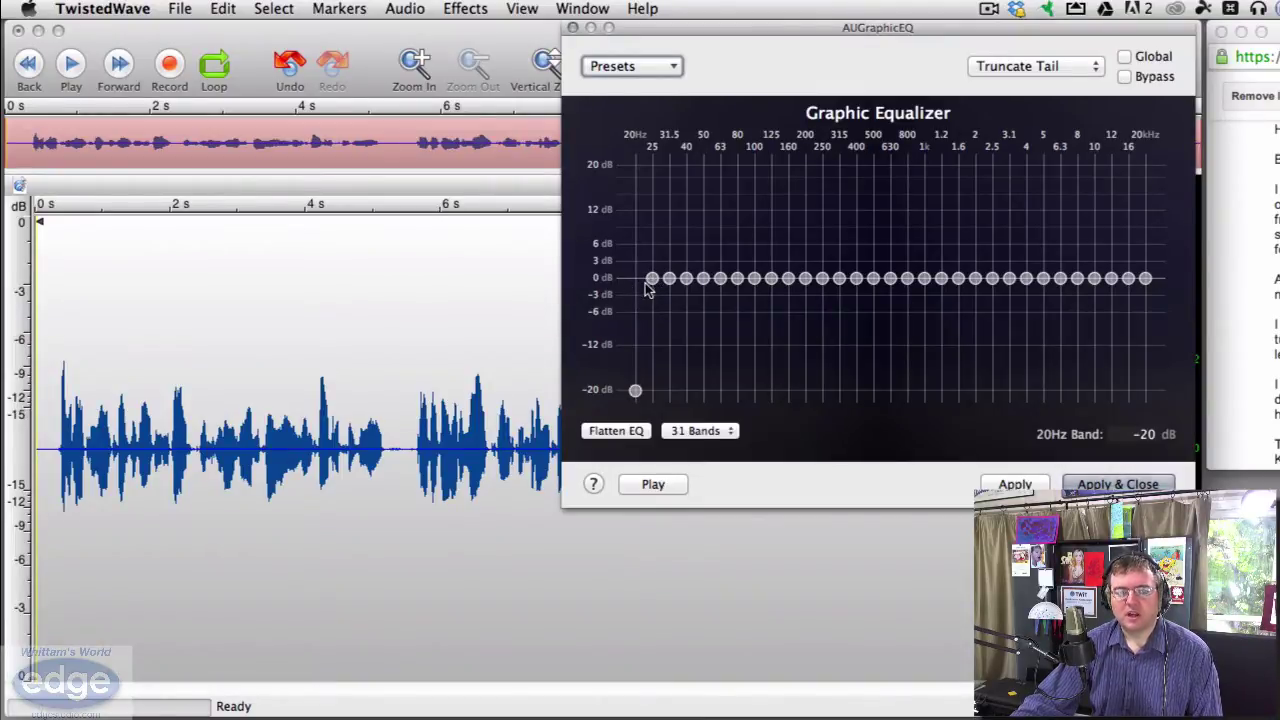
drag(652, 278, 689, 483)
drag(686, 282, 687, 447)
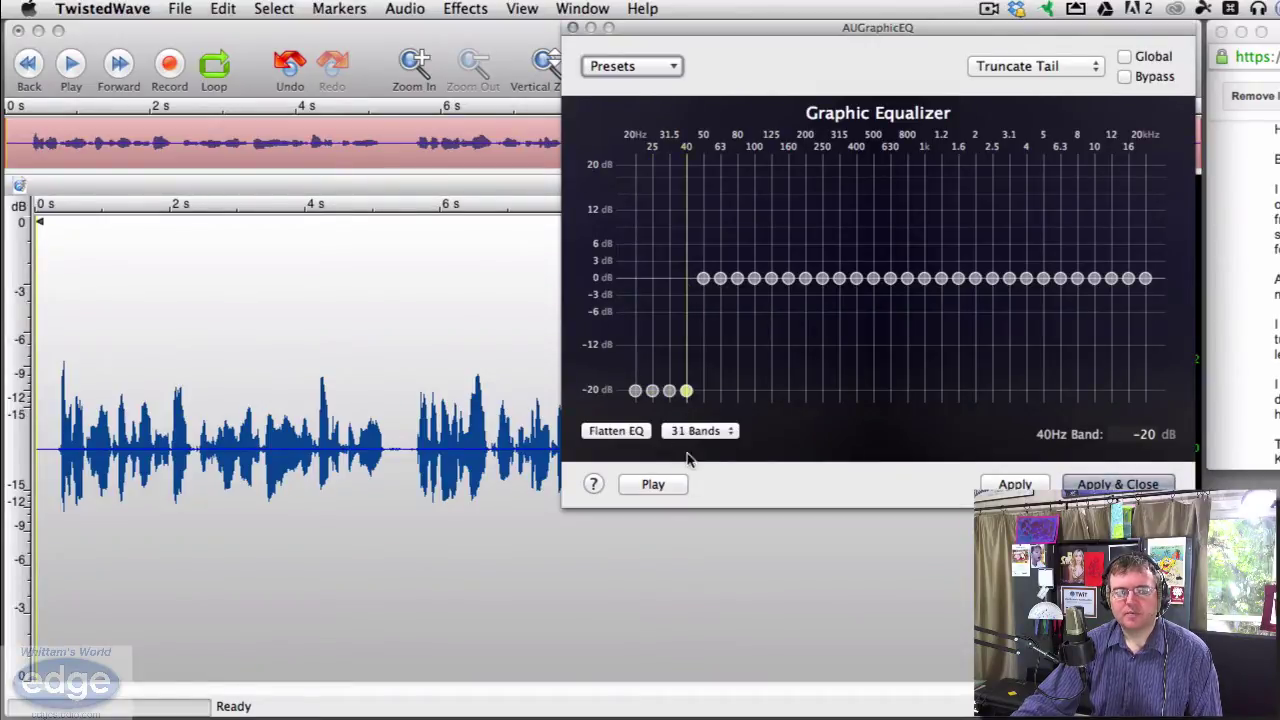
drag(705, 284, 691, 486)
drag(715, 288, 706, 466)
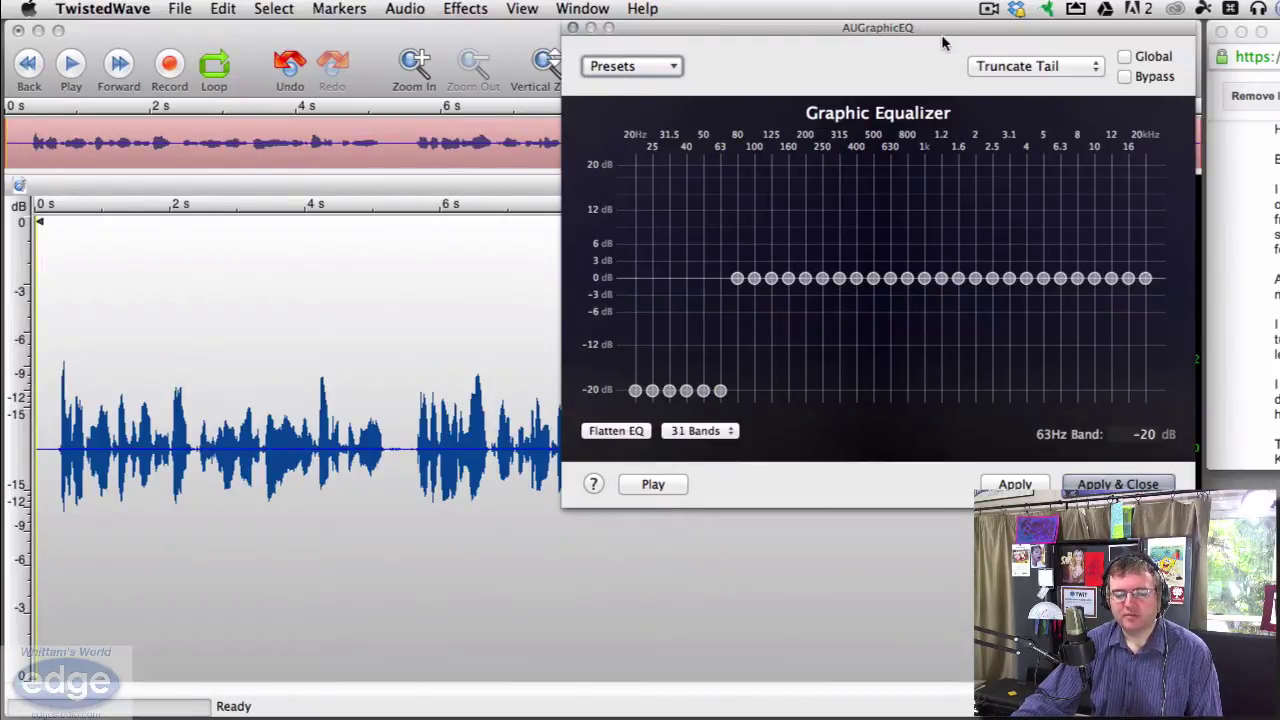
Select the speech from near the start to about 14 s and preview it through the graphic equalizer
drag(941, 34, 864, 515)
click(47, 400)
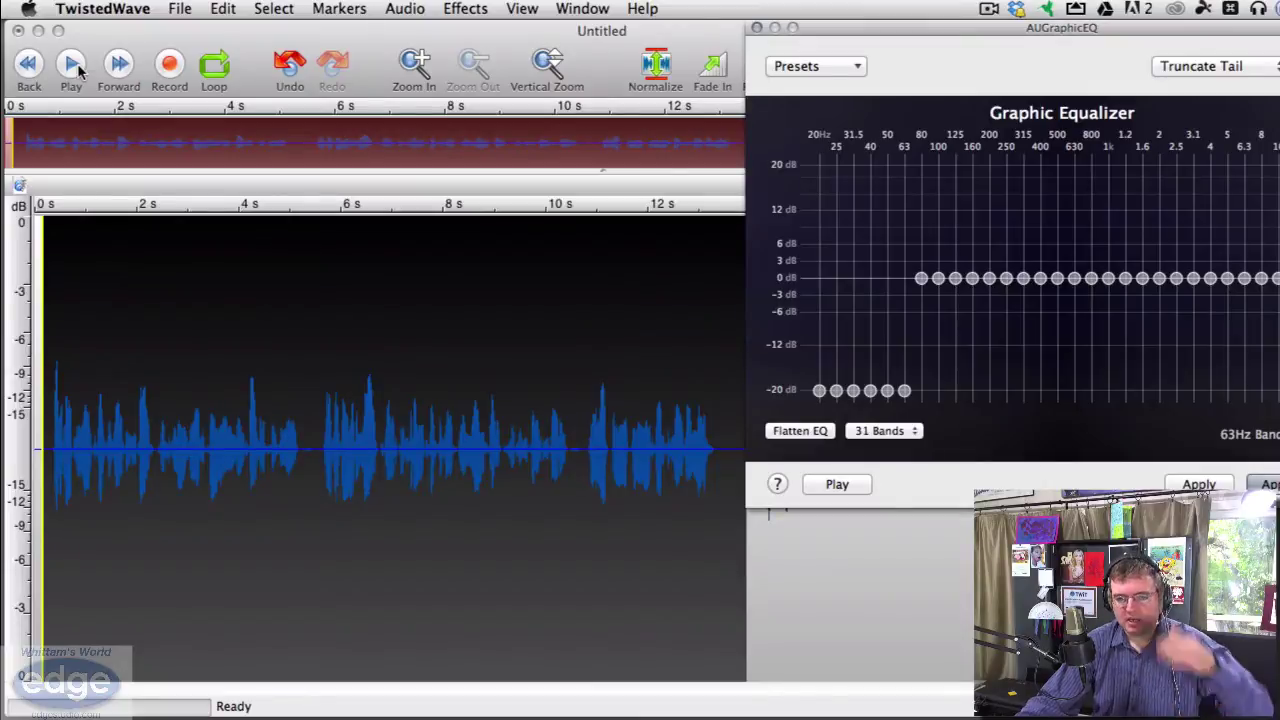
click(812, 484)
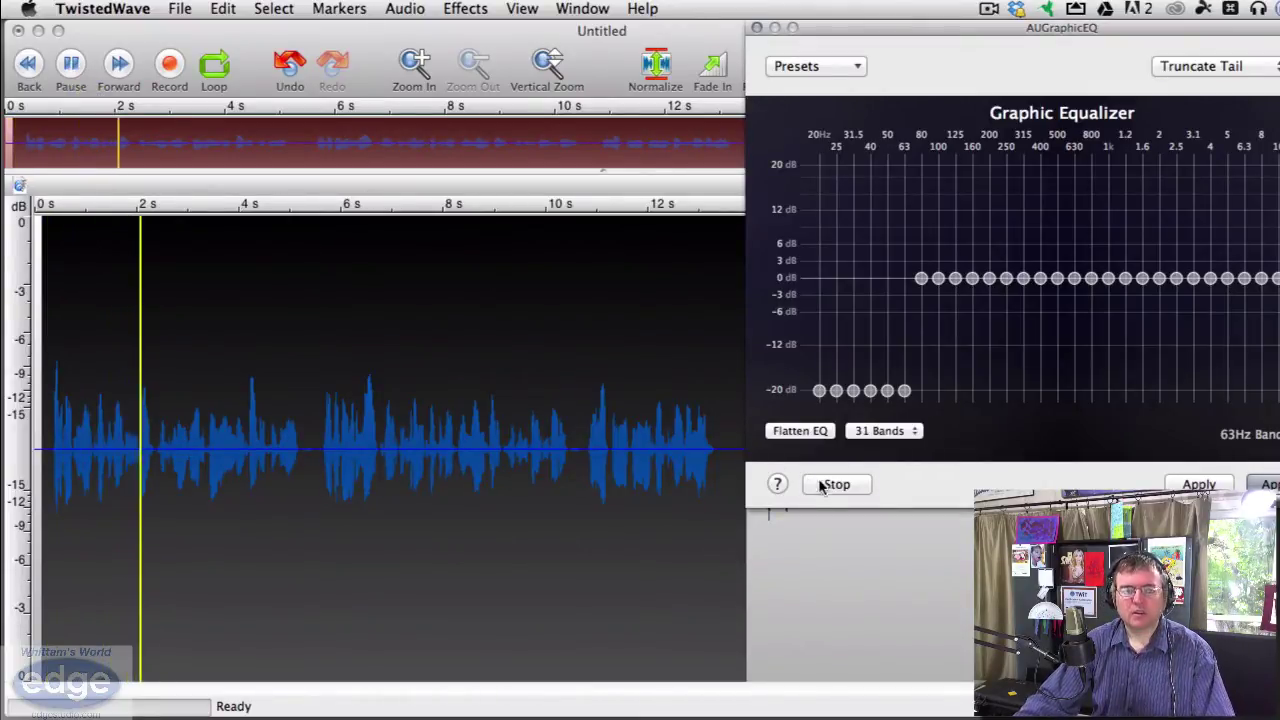
mouse_move(904, 391)
mouse_down()
mouse_move(899, 197)
mouse_move(904, 391)
mouse_up()
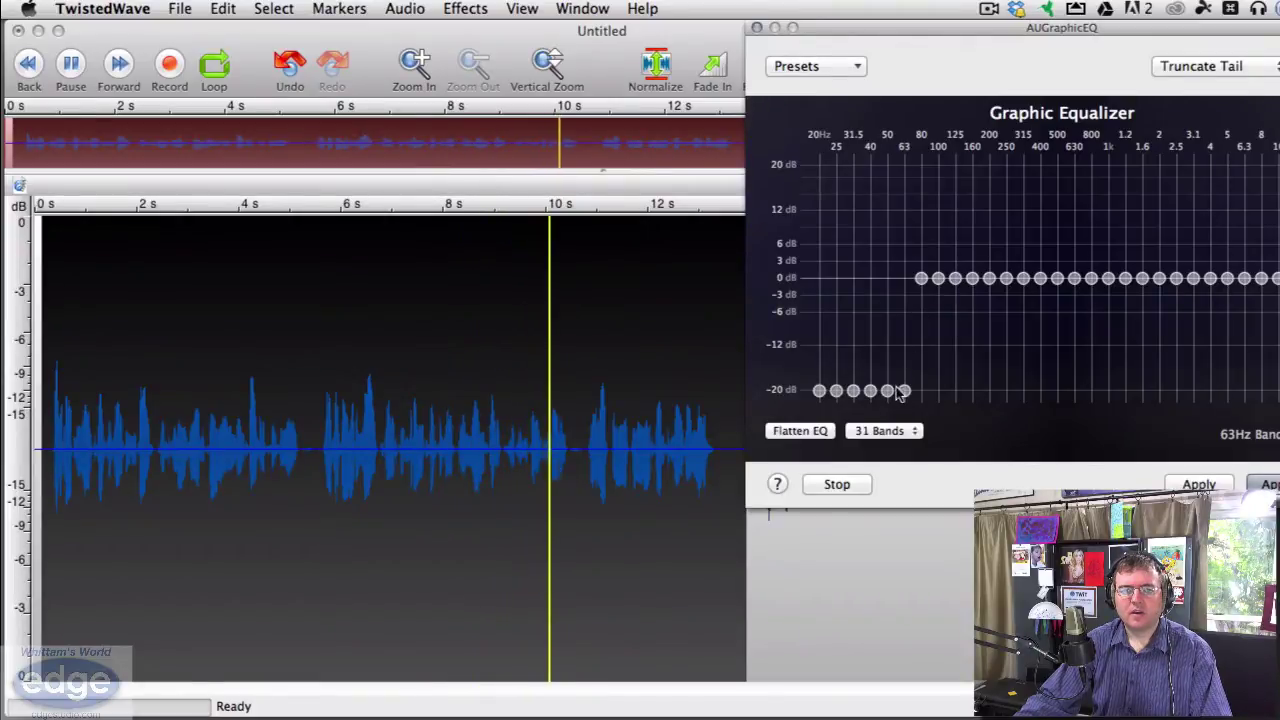
Raise the 63 Hz band to about -6 dB and nudge the 80 Hz band around 0 dB during the preview
drag(904, 391, 904, 329)
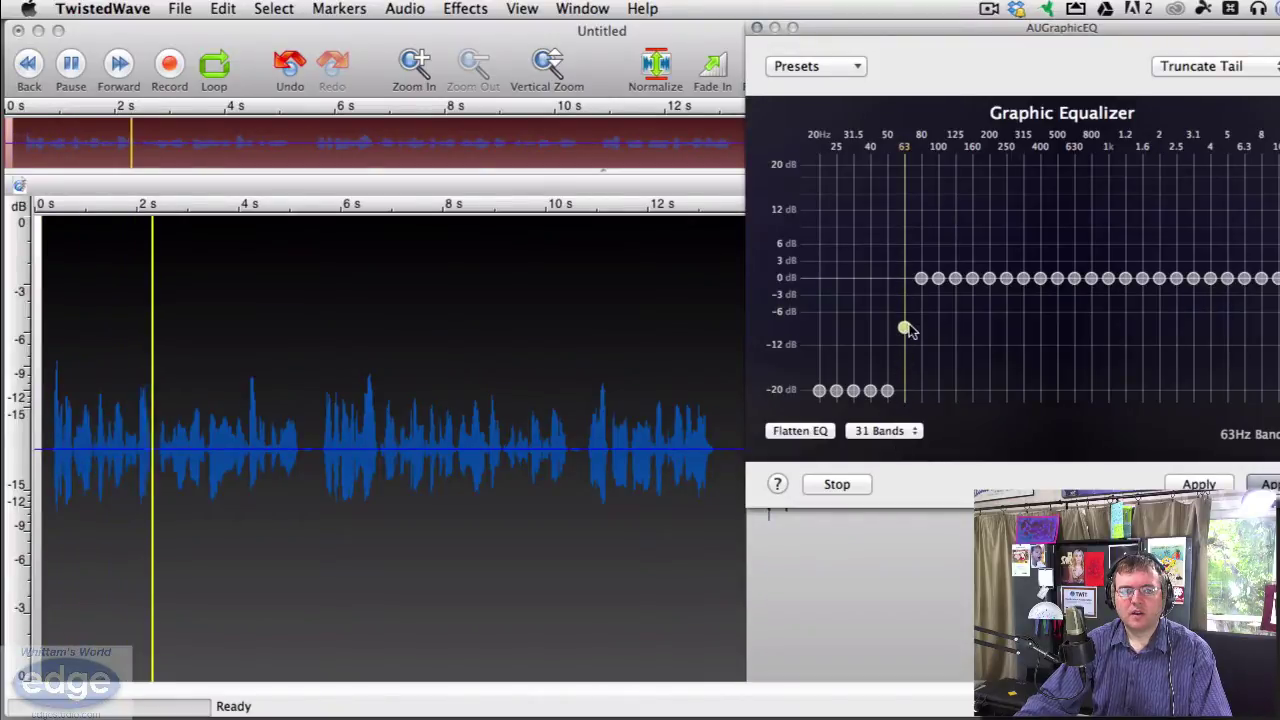
mouse_move(921, 278)
mouse_down()
mouse_move(921, 168)
mouse_move(921, 391)
mouse_move(936, 179)
mouse_move(948, 380)
mouse_move(938, 277)
mouse_move(921, 277)
mouse_up()
drag(904, 327, 904, 312)
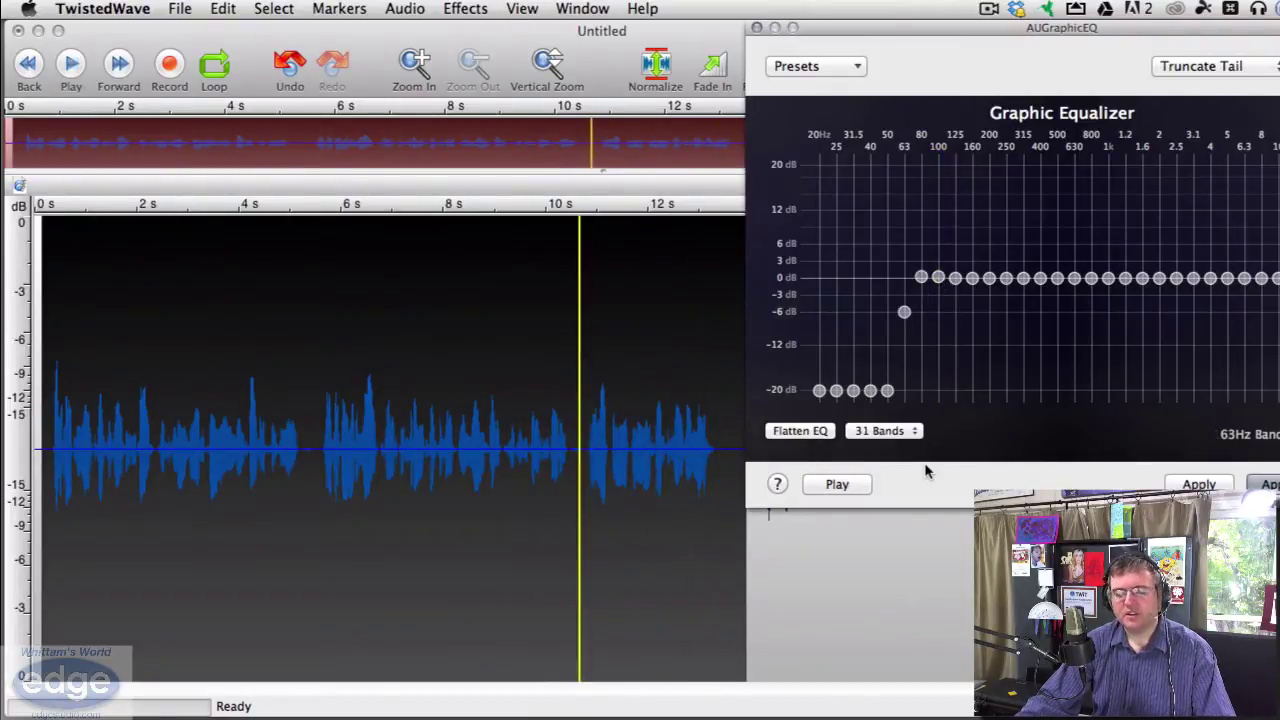
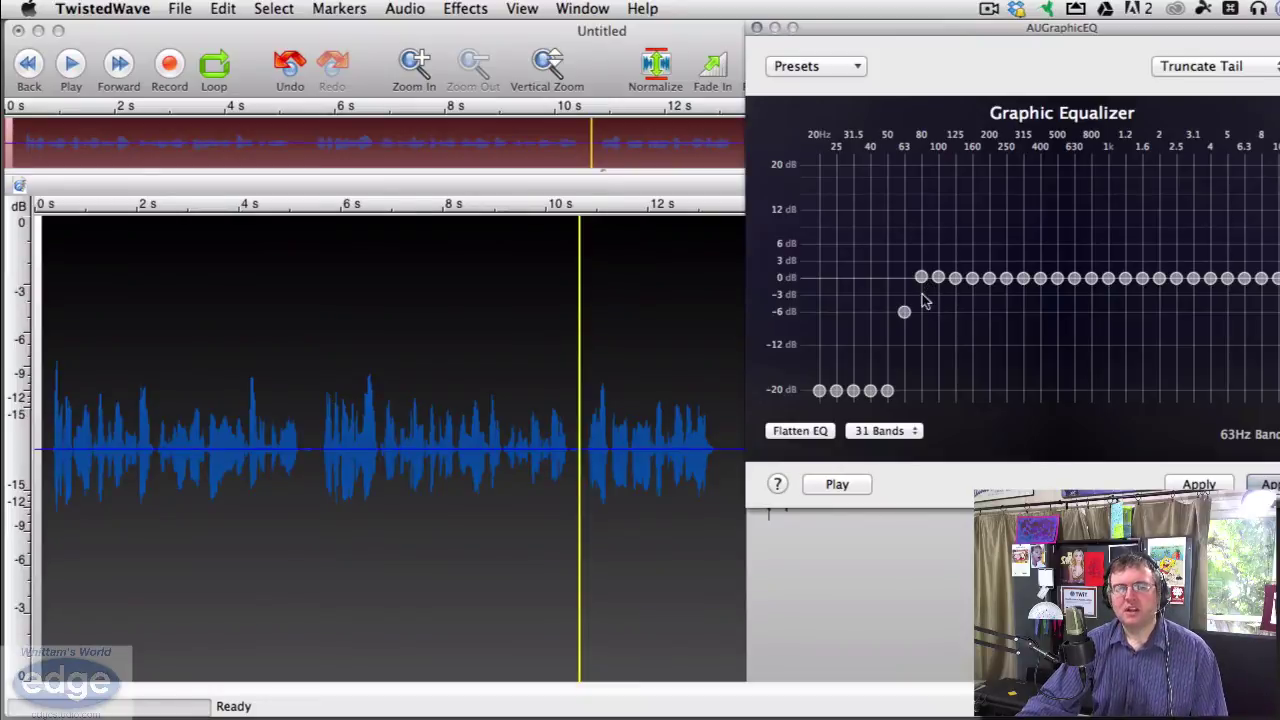
Lower the 63 Hz band to -20 dB and the 80 Hz band to about -5 dB
drag(905, 315, 915, 410)
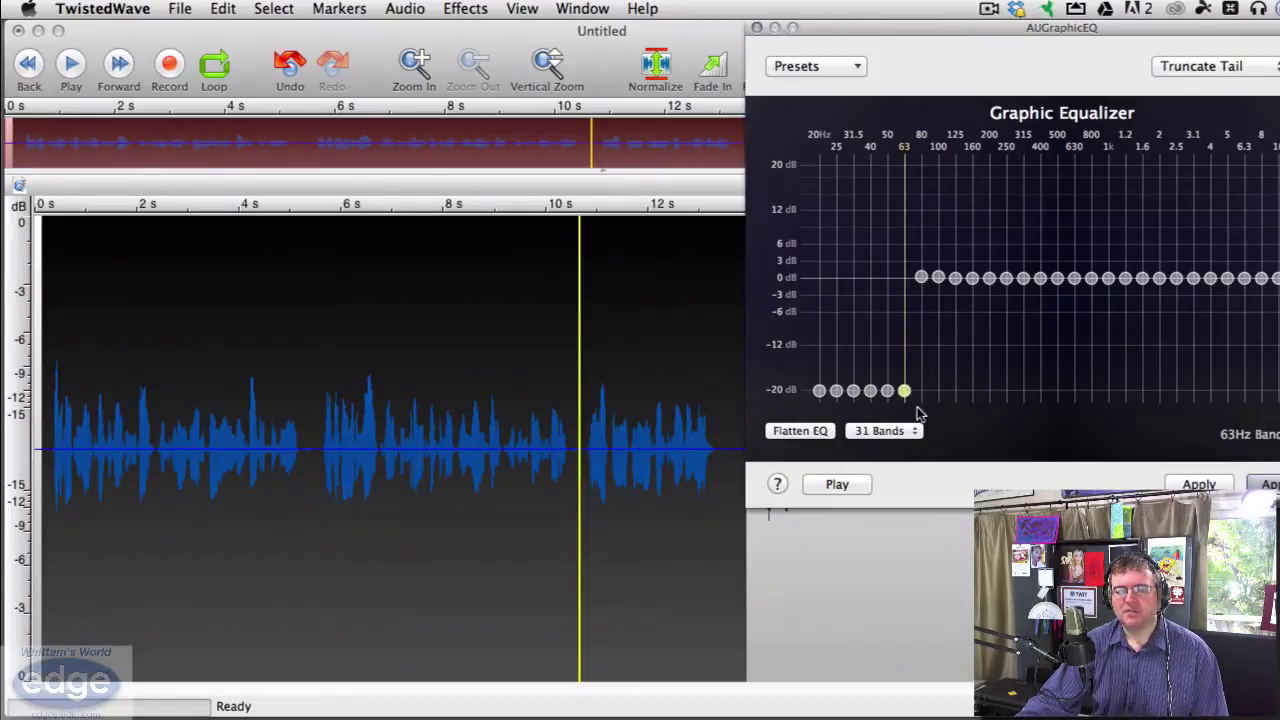
drag(922, 284, 921, 330)
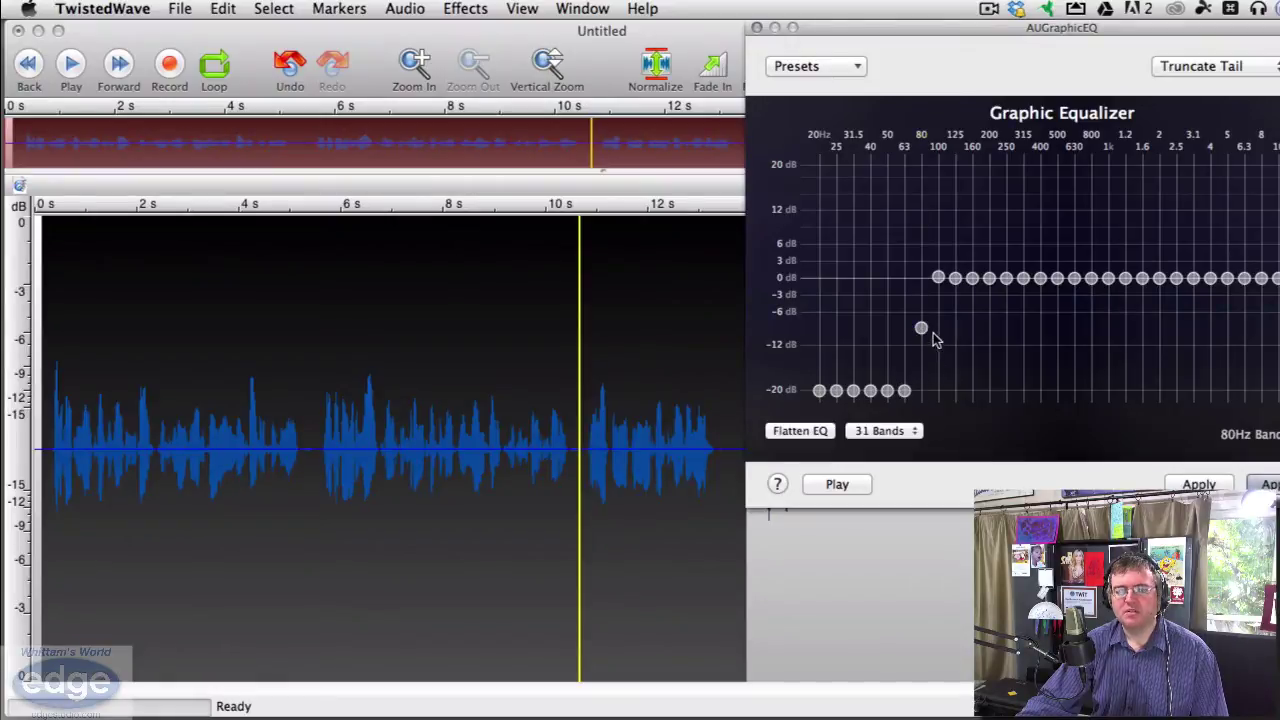
mouse_move(922, 332)
mouse_down()
mouse_move(921, 300)
mouse_move(922, 313)
mouse_up()
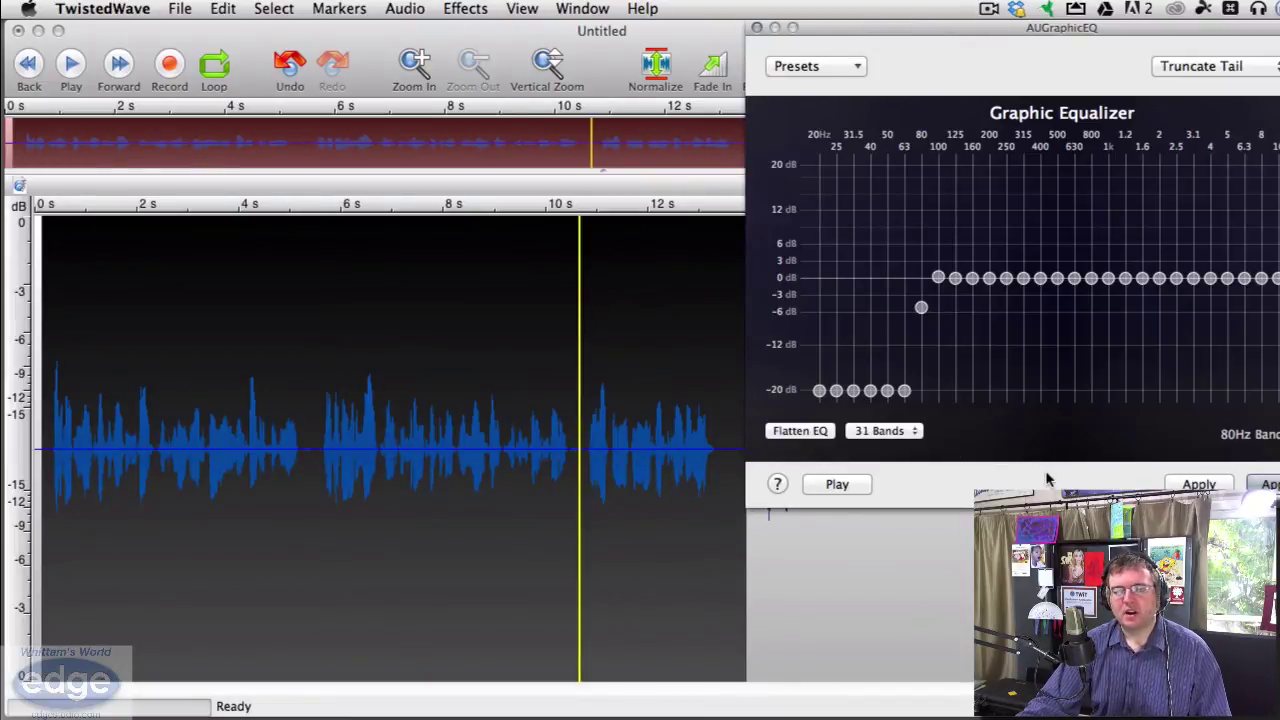
Open the AUHipass effect from the recent effects and place its window over the graphic equalizer
drag(1012, 30, 972, 30)
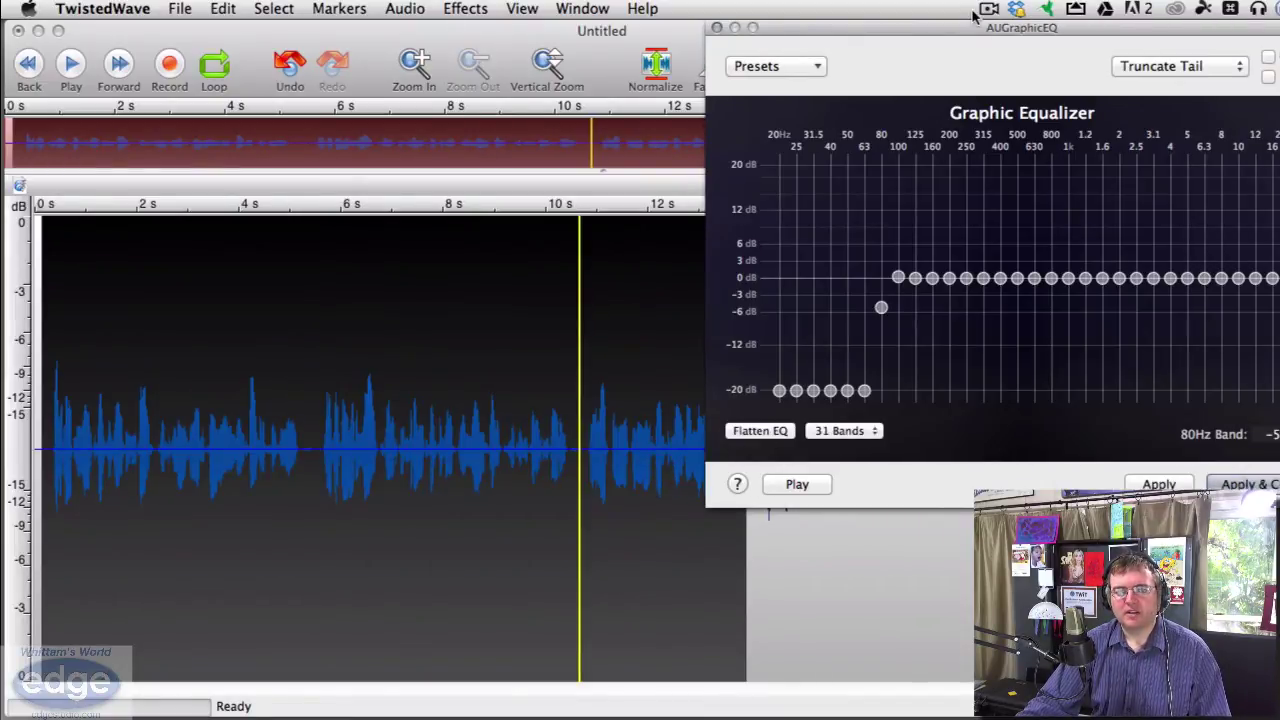
click(466, 8)
mouse_move(590, 274)
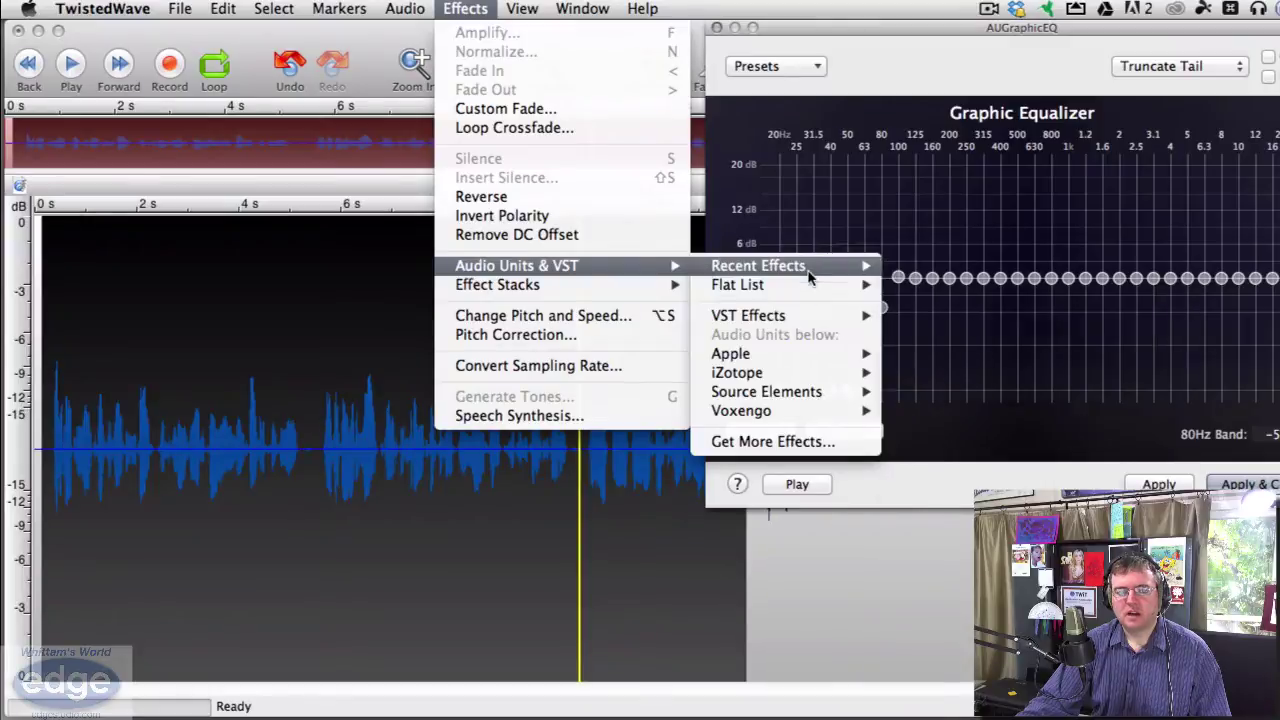
mouse_move(810, 272)
click(1000, 300)
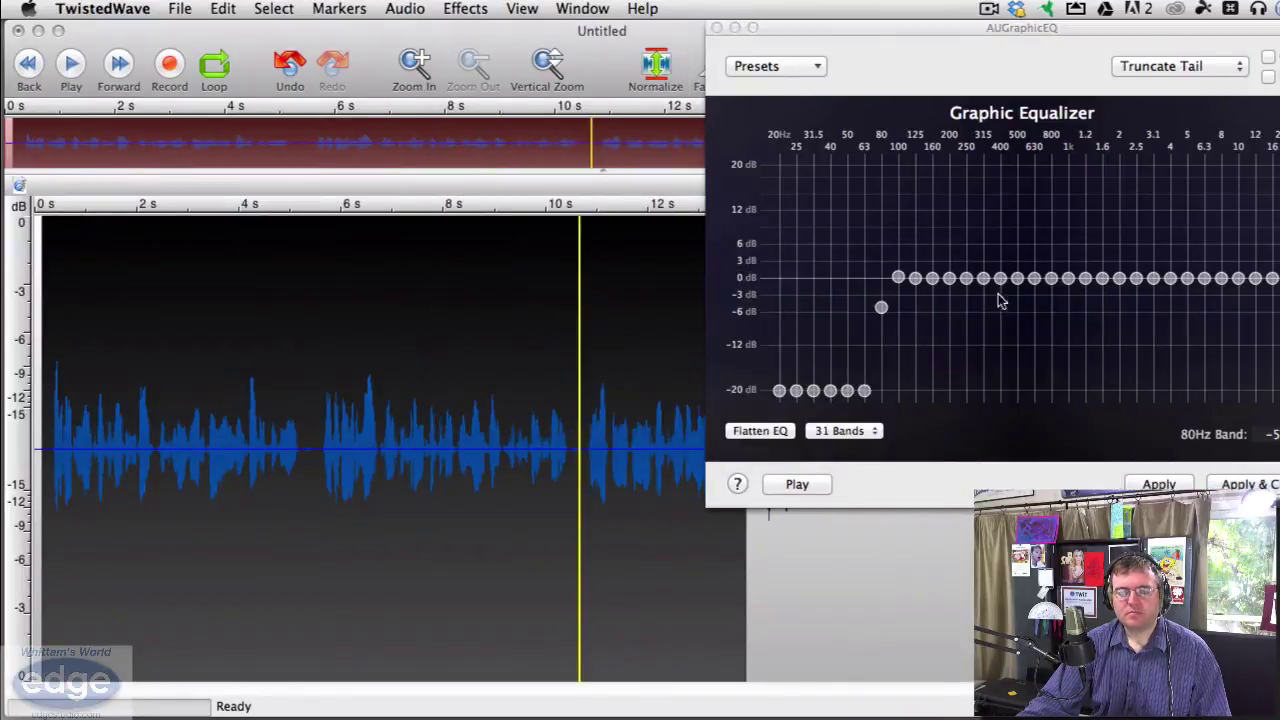
drag(1000, 51, 886, 101)
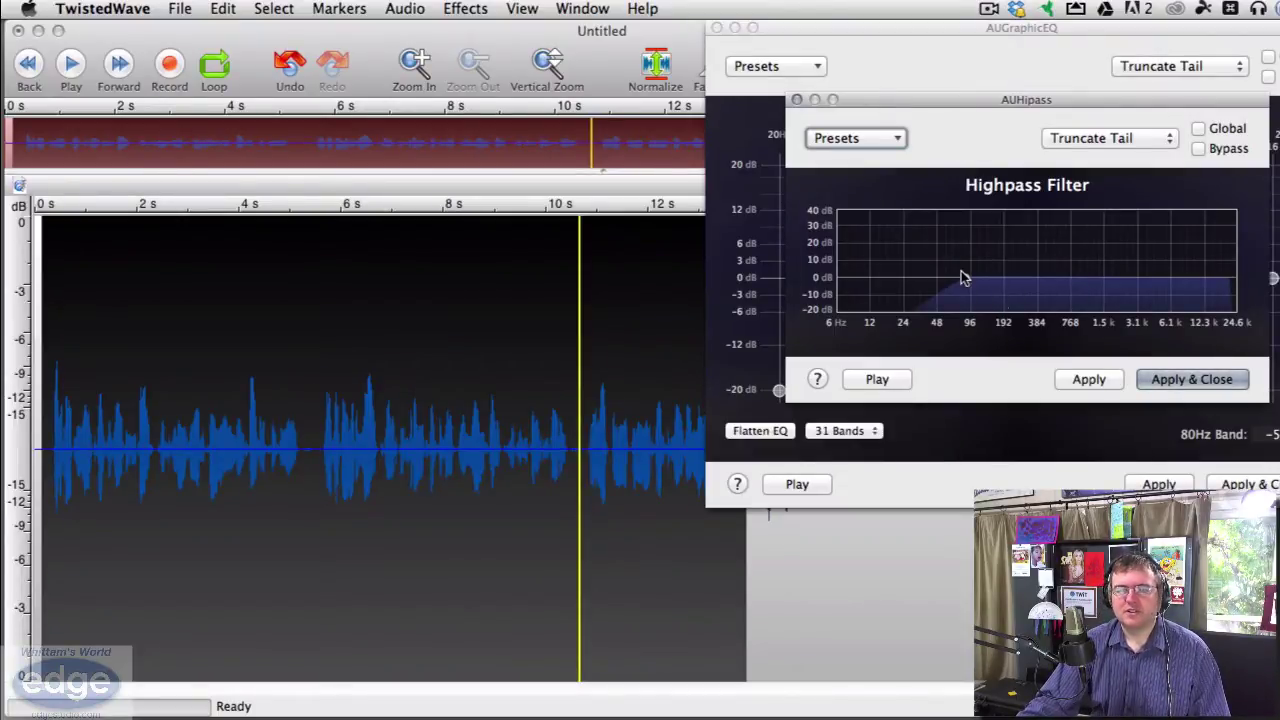
Adjust the highpass filter to a frequency of 83 Hz with a resonance of 4.53 dB
mouse_move(967, 278)
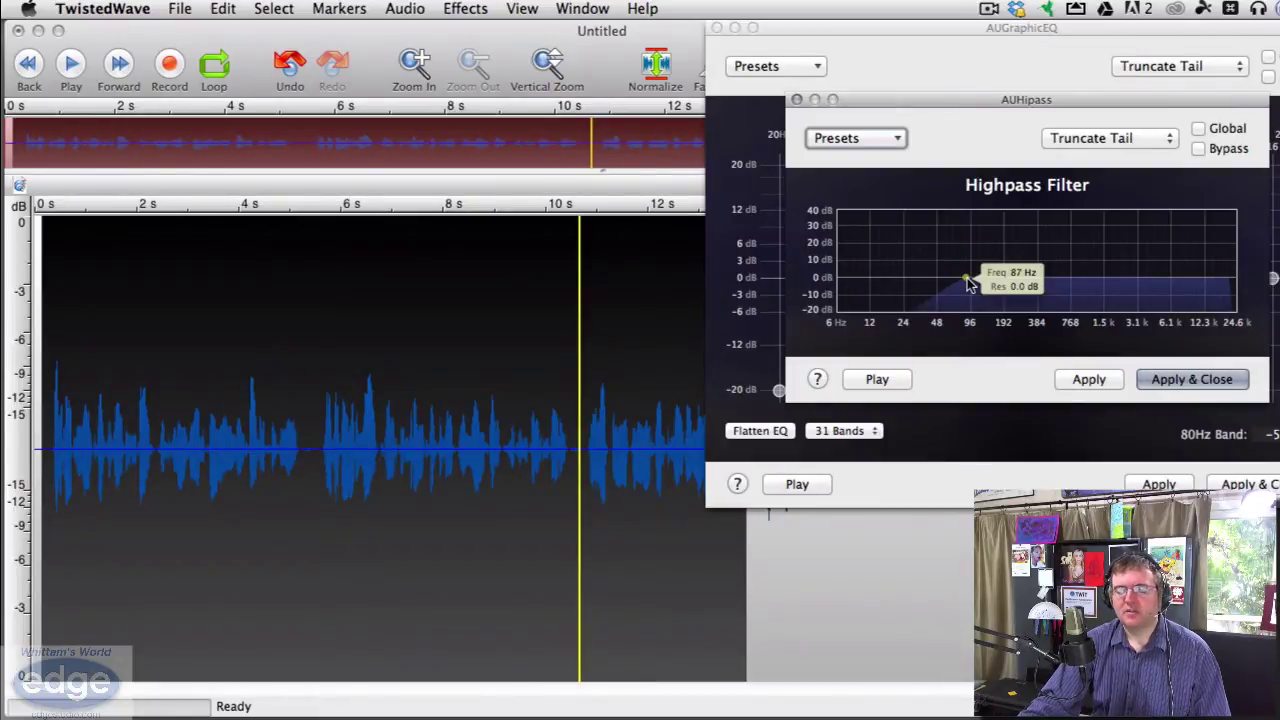
click(967, 279)
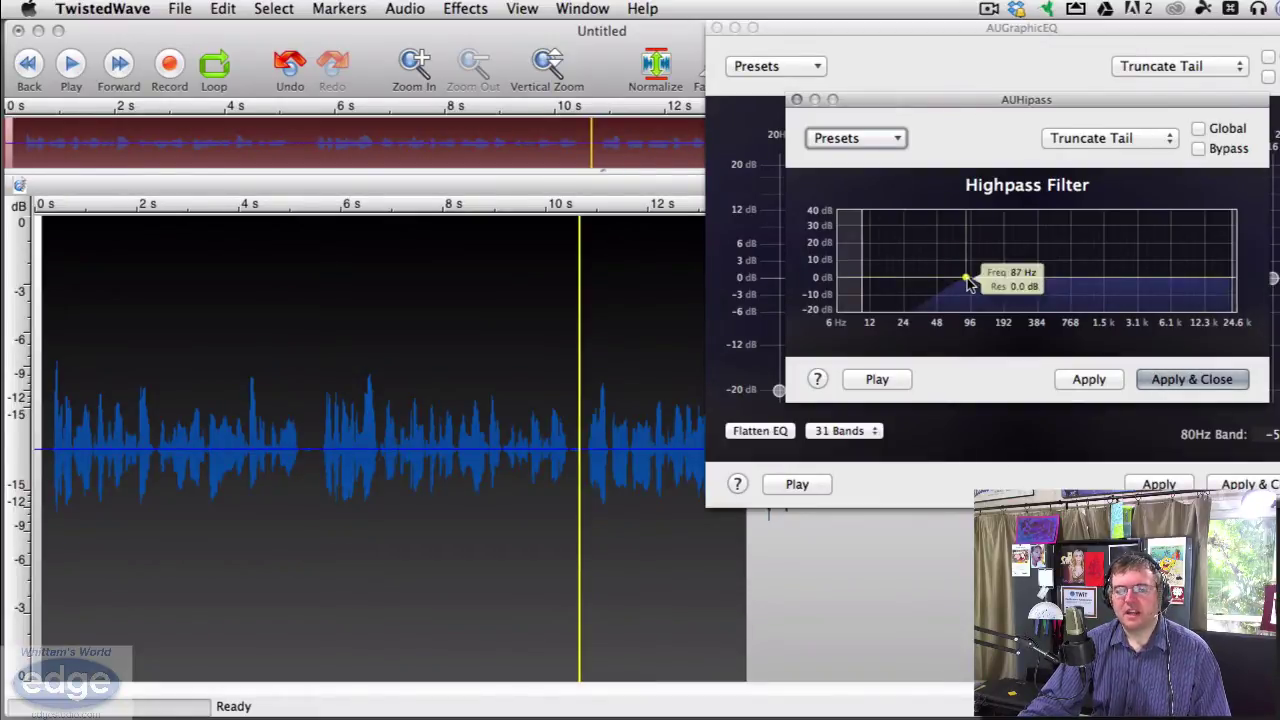
mouse_move(967, 279)
mouse_down()
mouse_move(947, 281)
mouse_move(961, 283)
mouse_up()
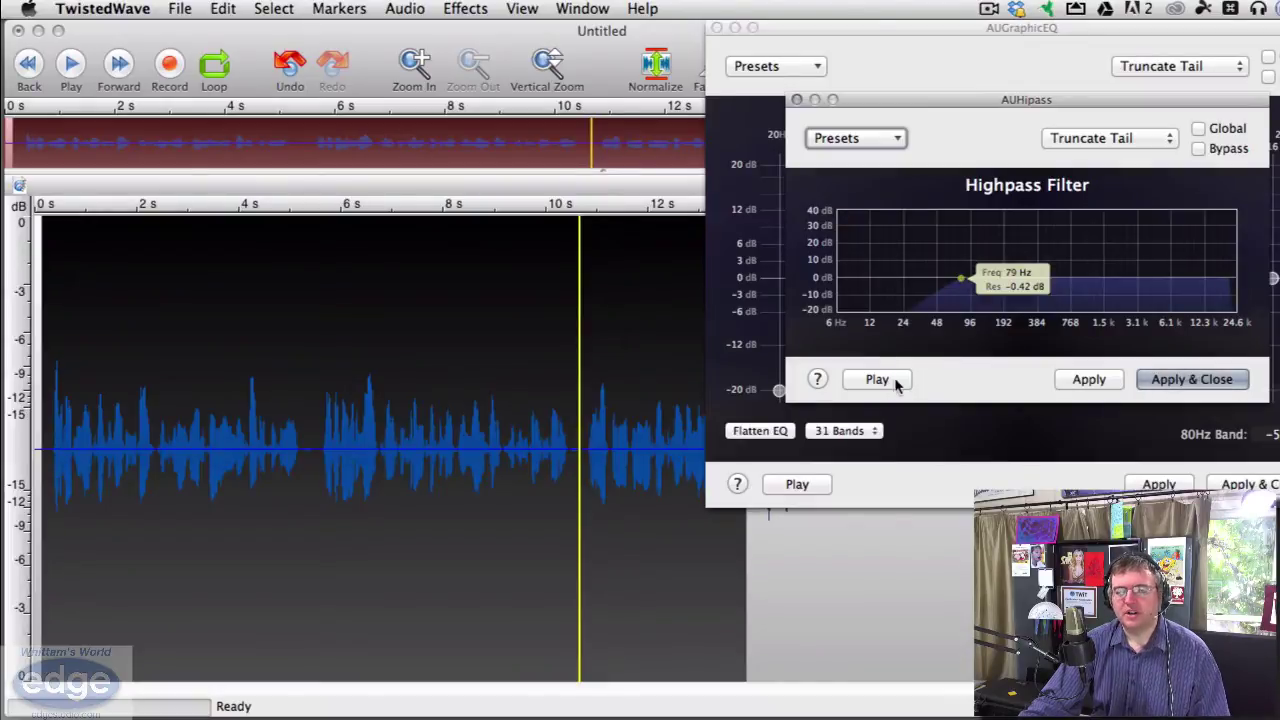
click(962, 283)
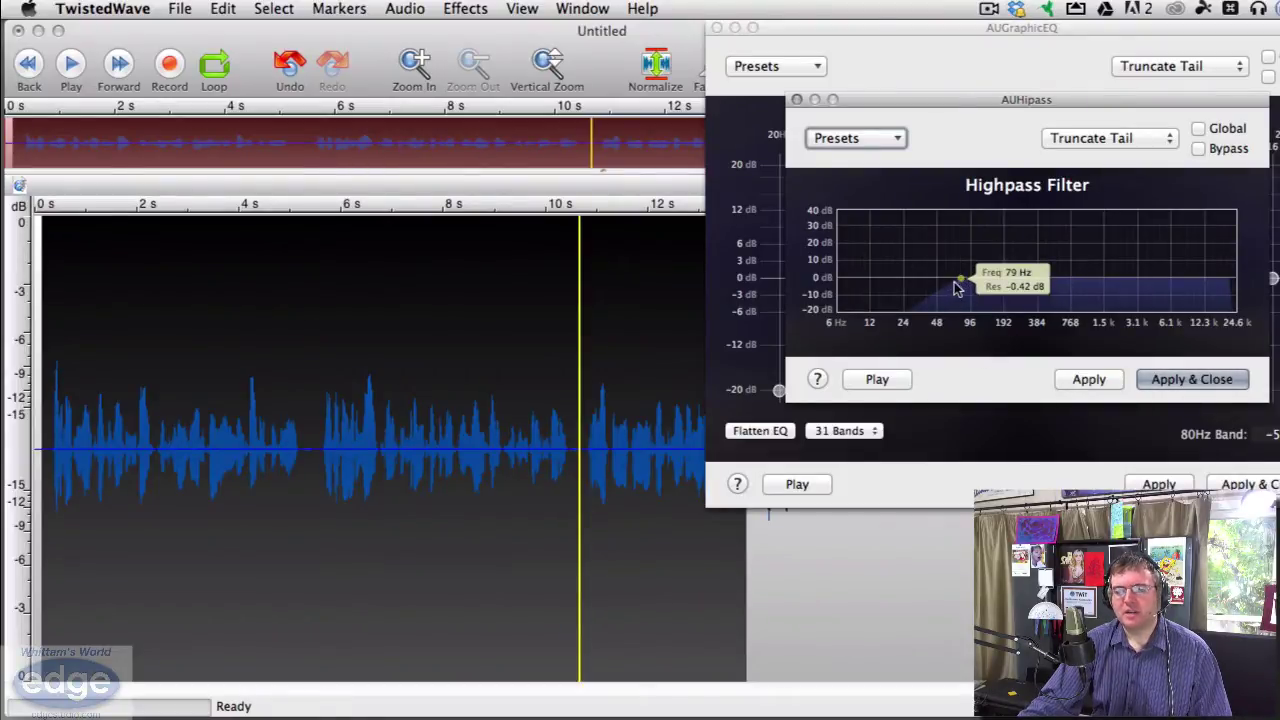
drag(962, 281, 965, 277)
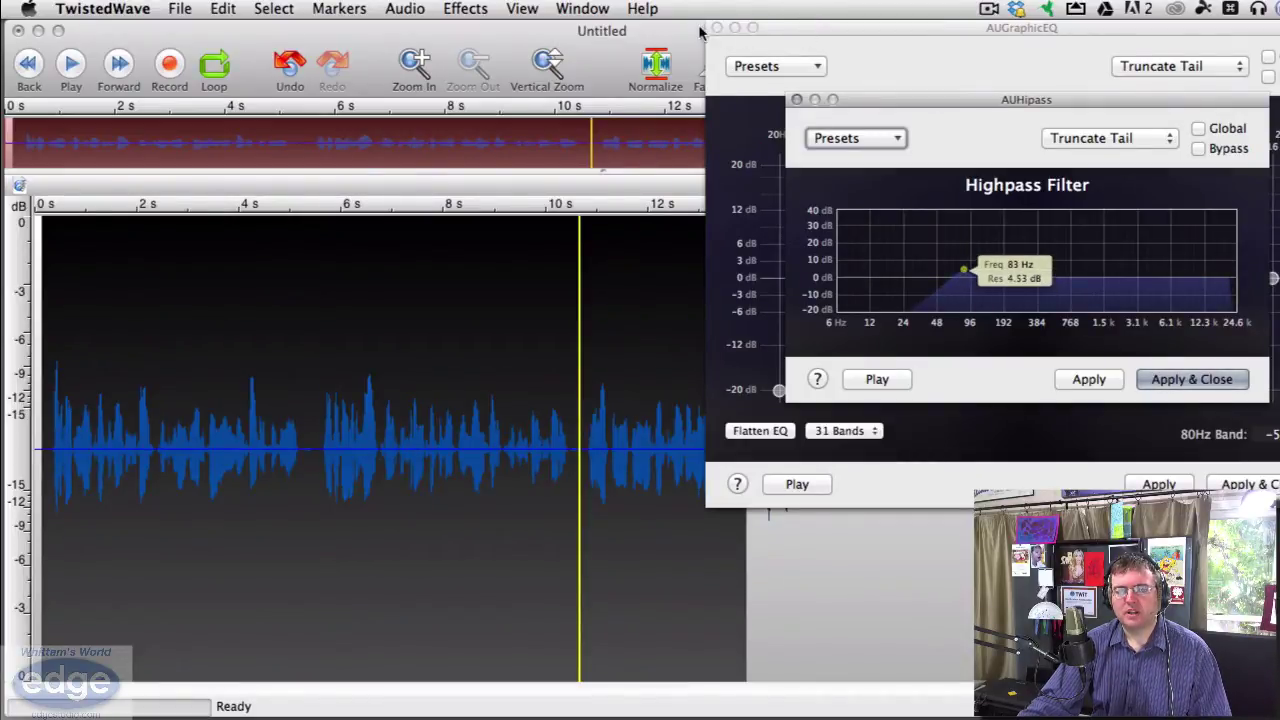
Bypass and dismiss the graphic equalizer, leaving the highpass filter window over the upper part of the waveform
key(Return)
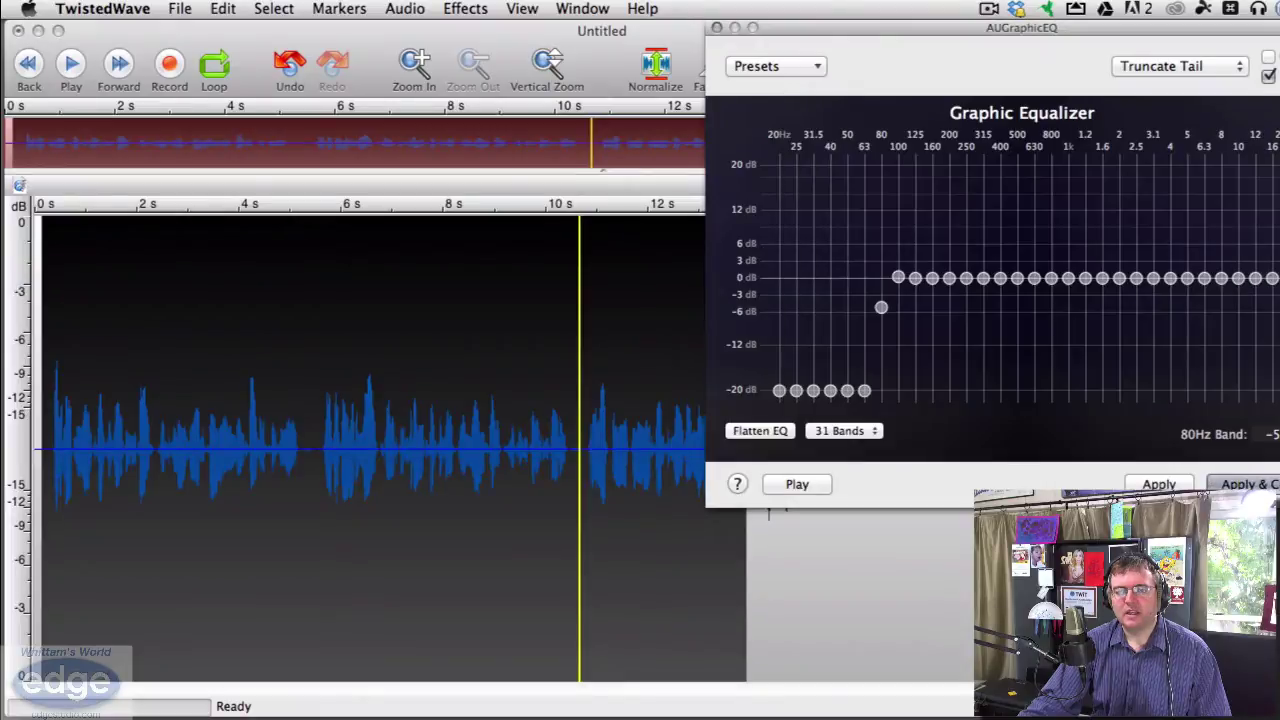
click(735, 27)
drag(925, 93, 860, 21)
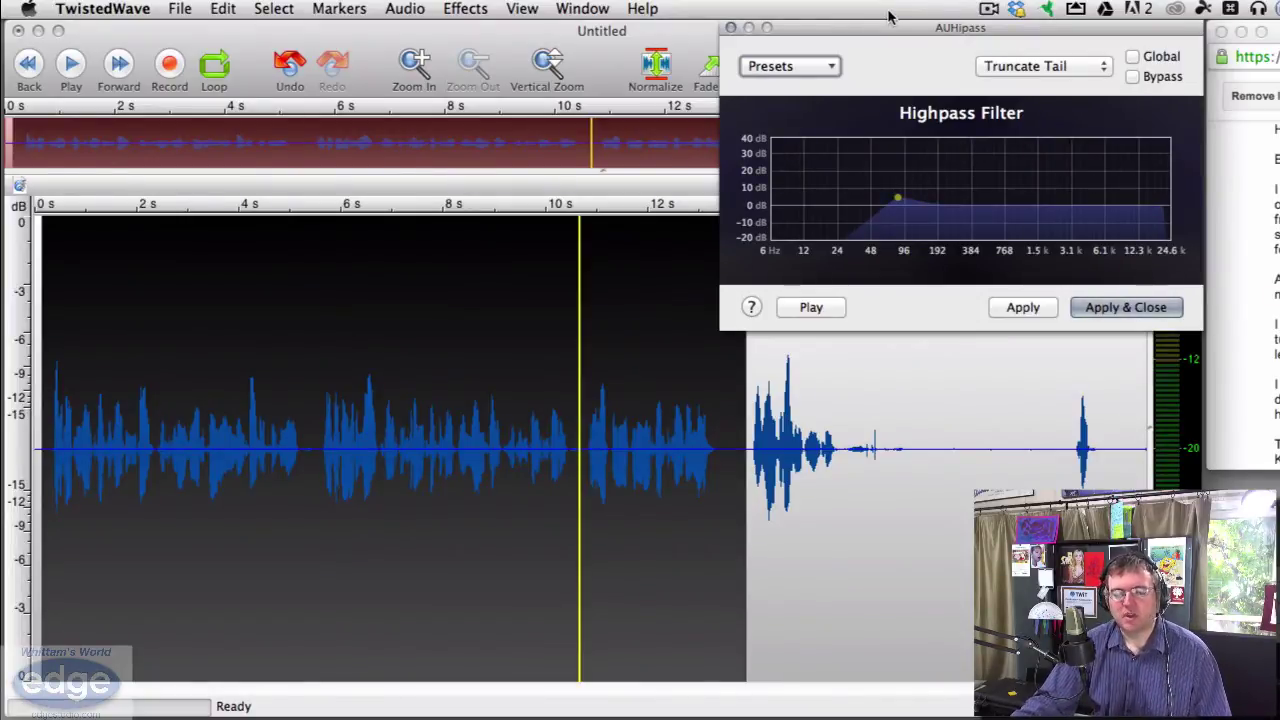
Set the highpass filter to 103 Hz with 7.29 dB resonance and compare the playback with and without bypass
drag(897, 200, 907, 194)
click(811, 307)
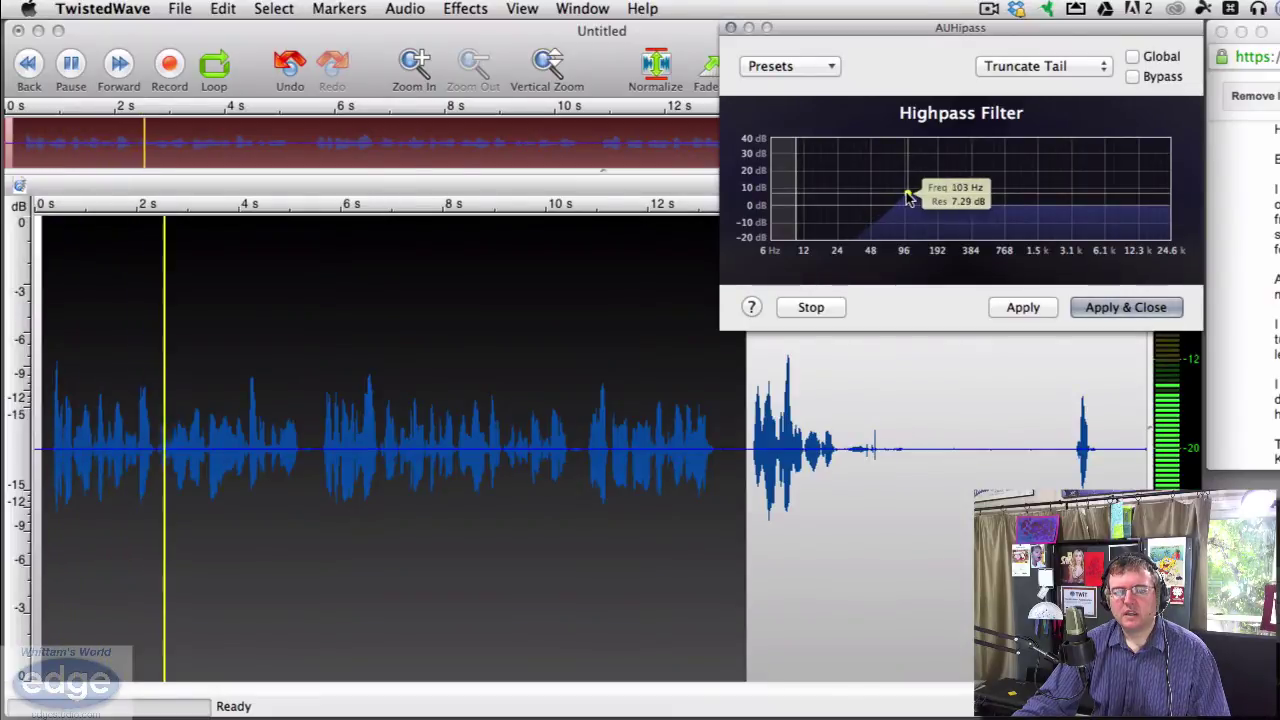
click(1134, 78)
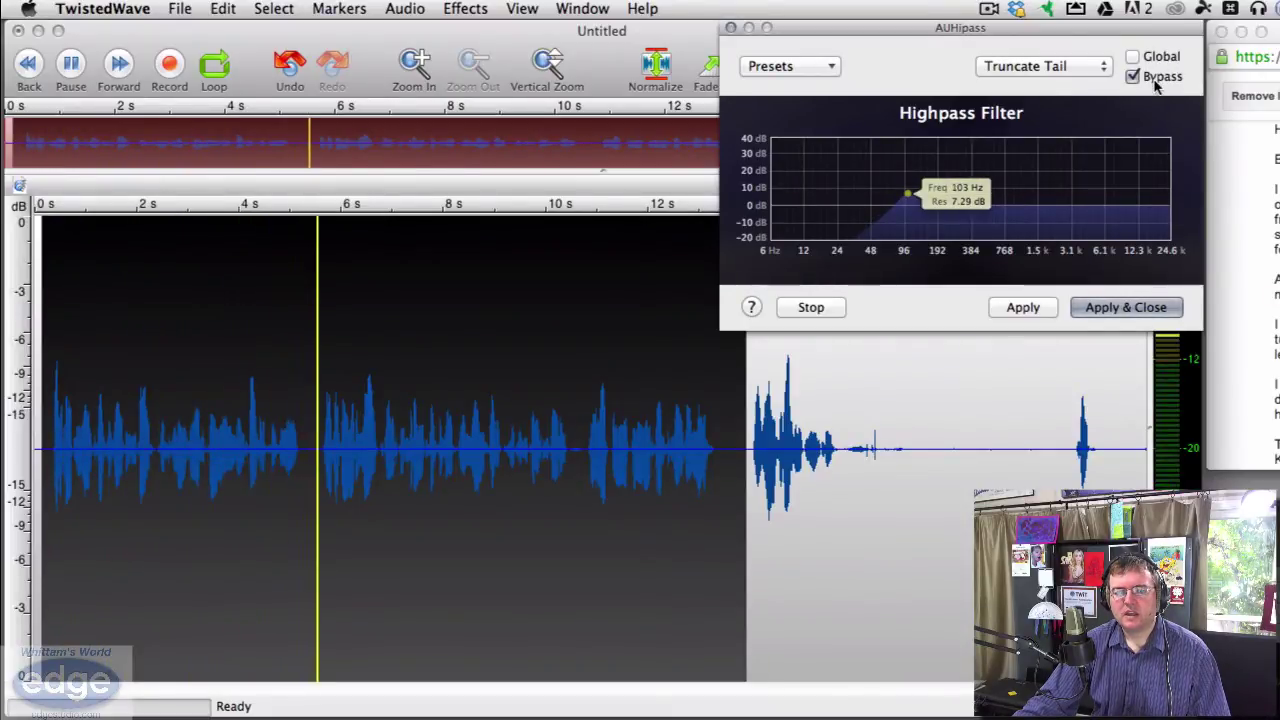
click(1155, 80)
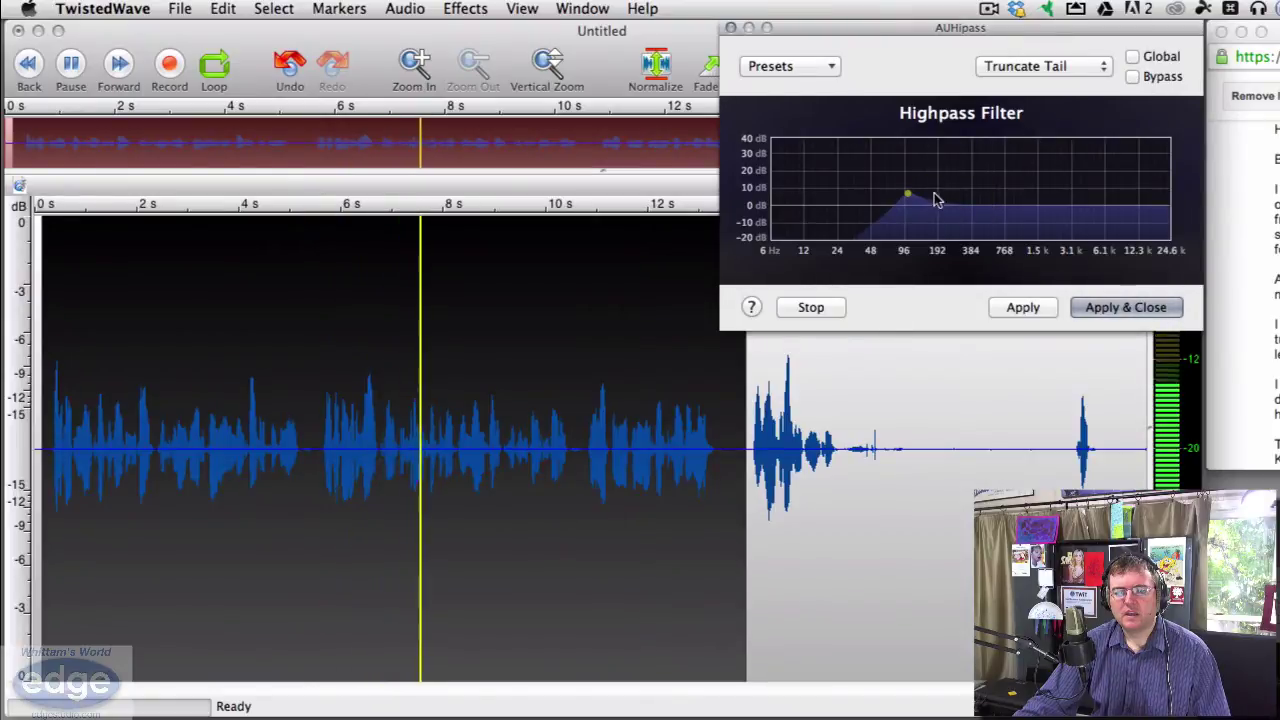
Lower the highpass filter's resonance to 5.59 dB at 103 Hz during playback, and stop the preview
mouse_move(909, 197)
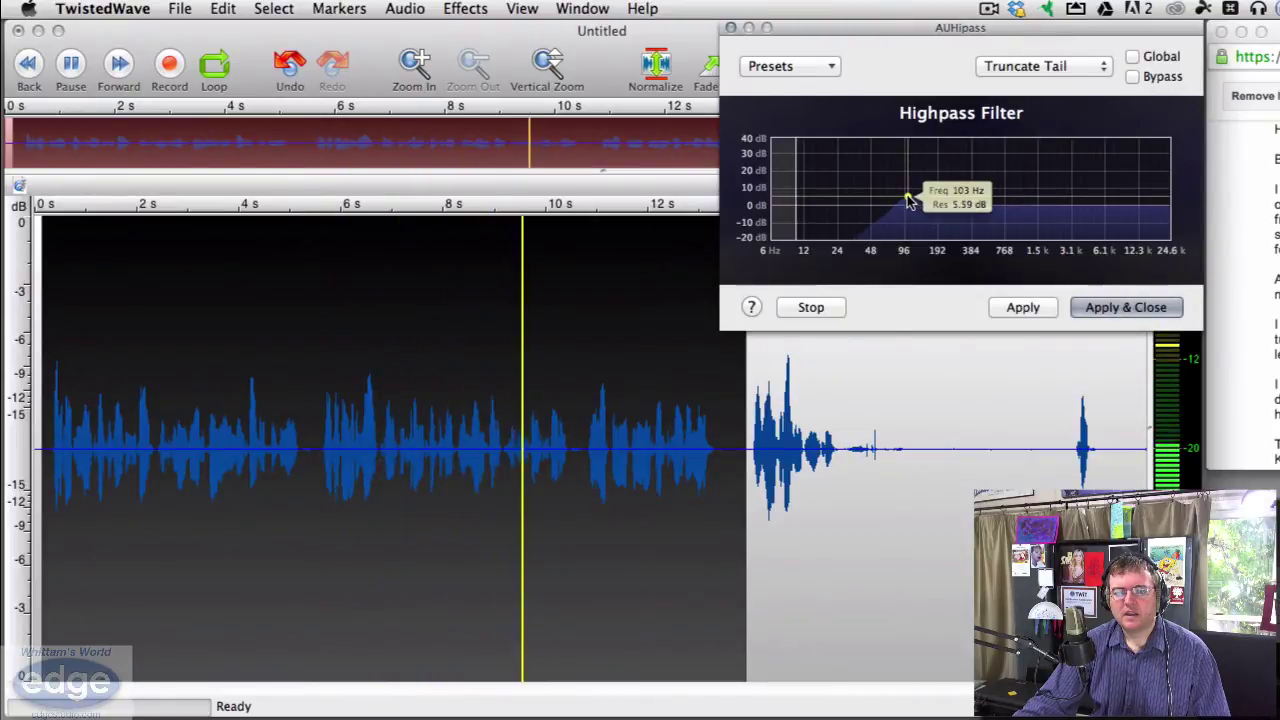
drag(909, 197, 909, 200)
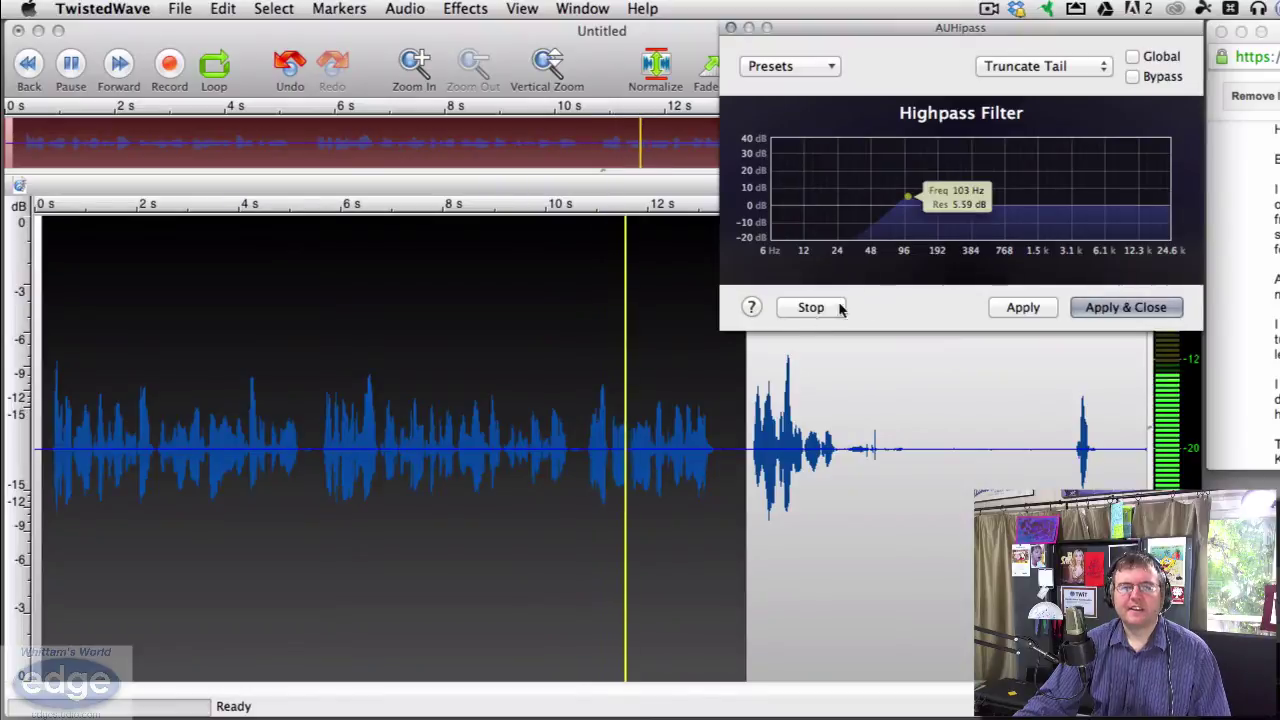
click(786, 312)
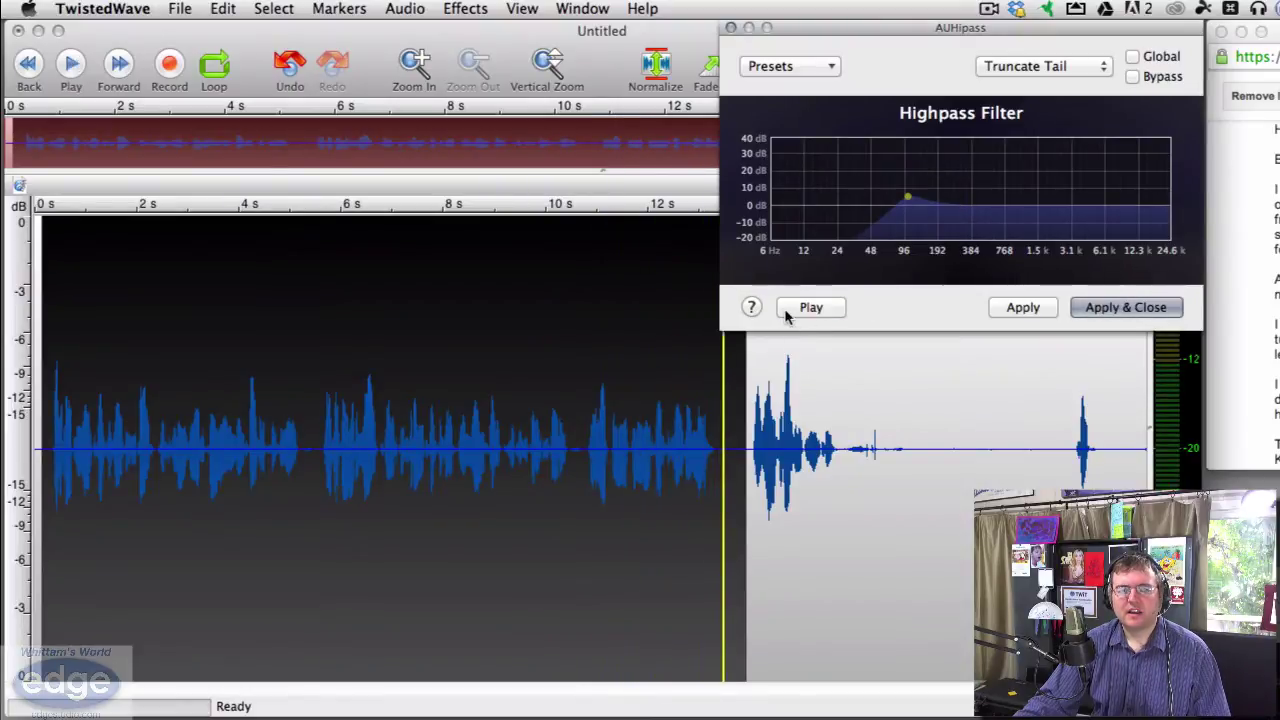
mouse_move(909, 200)
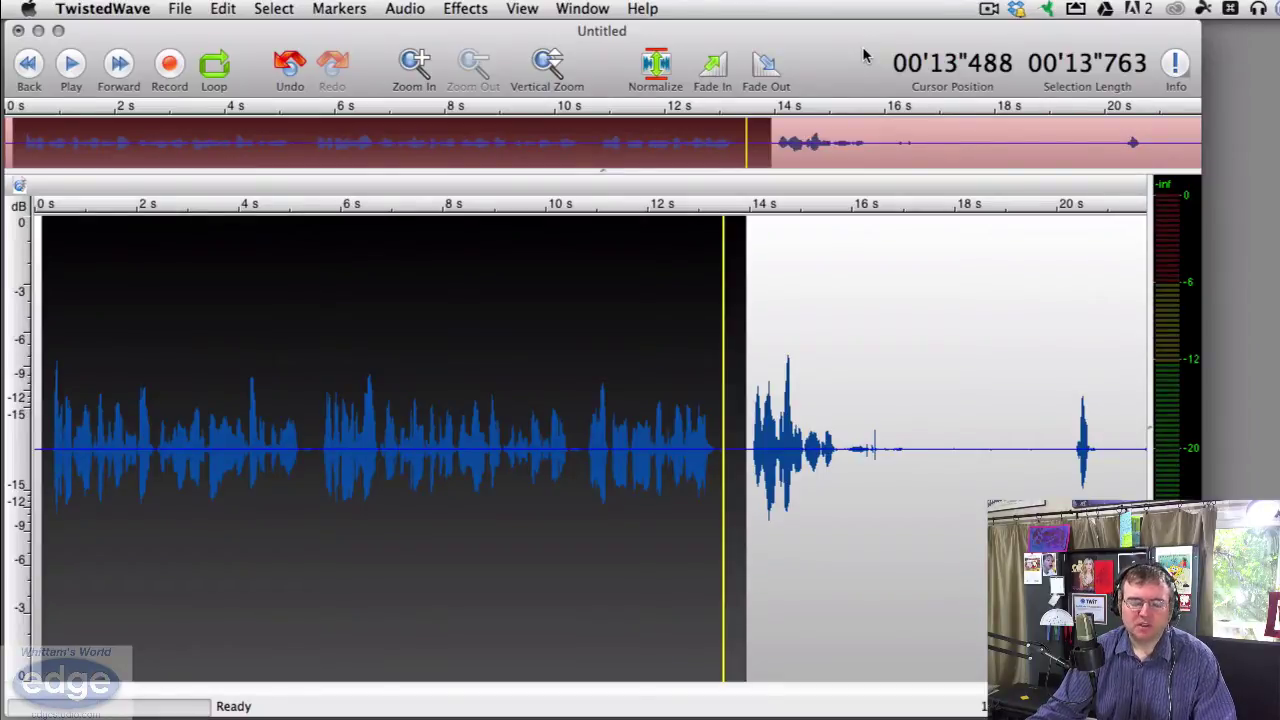
Open Apple's AULowpass effect from the full effects list and move its window clear of the selected waveform
click(465, 8)
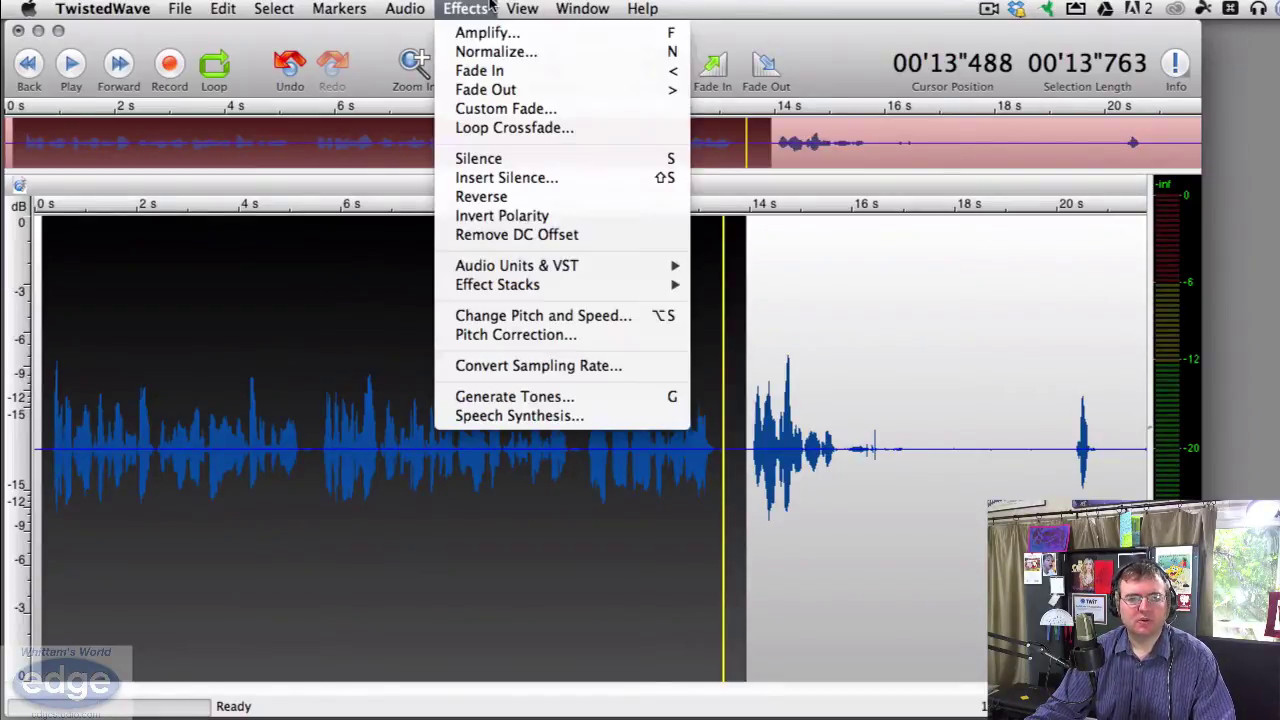
mouse_move(557, 270)
mouse_move(757, 268)
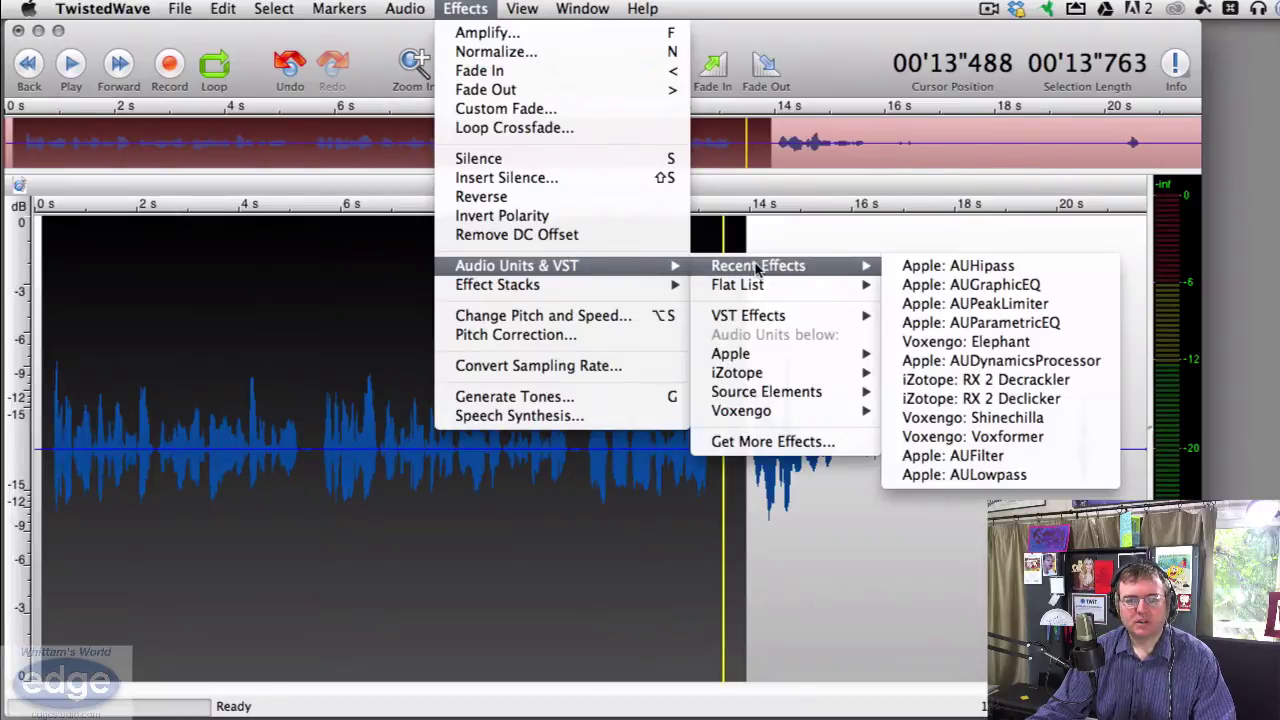
mouse_move(836, 290)
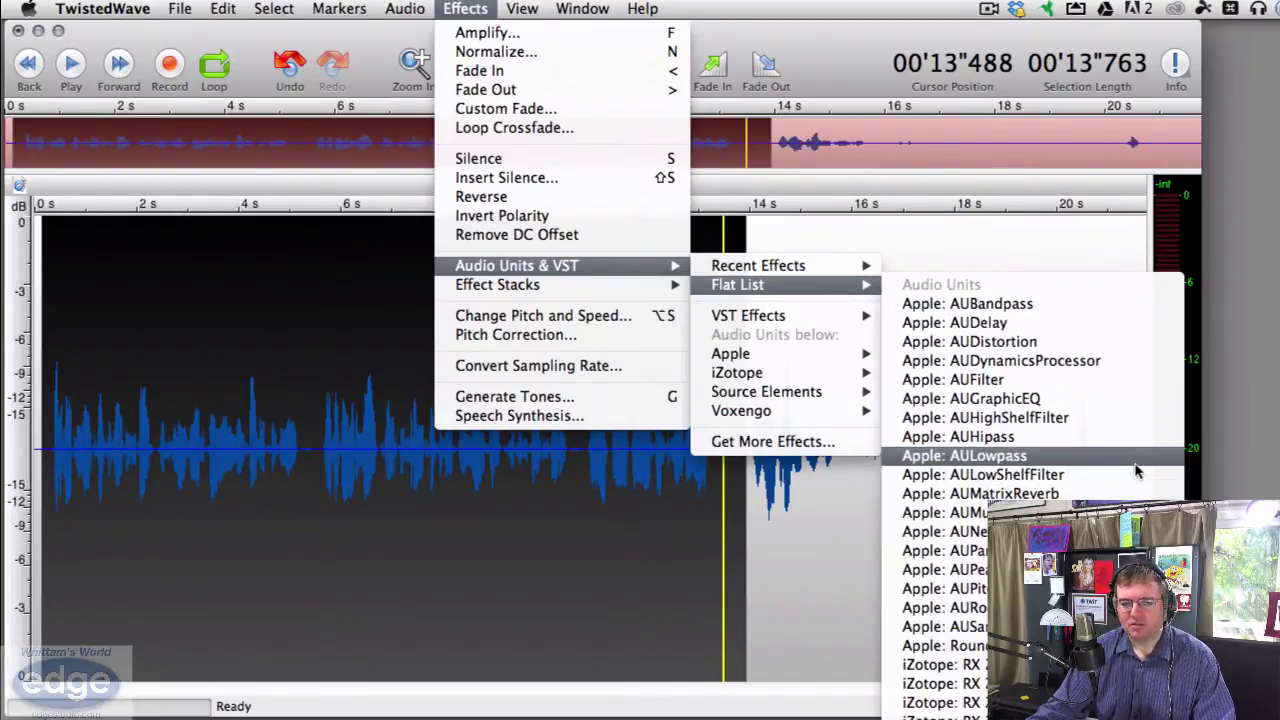
click(1040, 456)
drag(1275, 330, 931, 282)
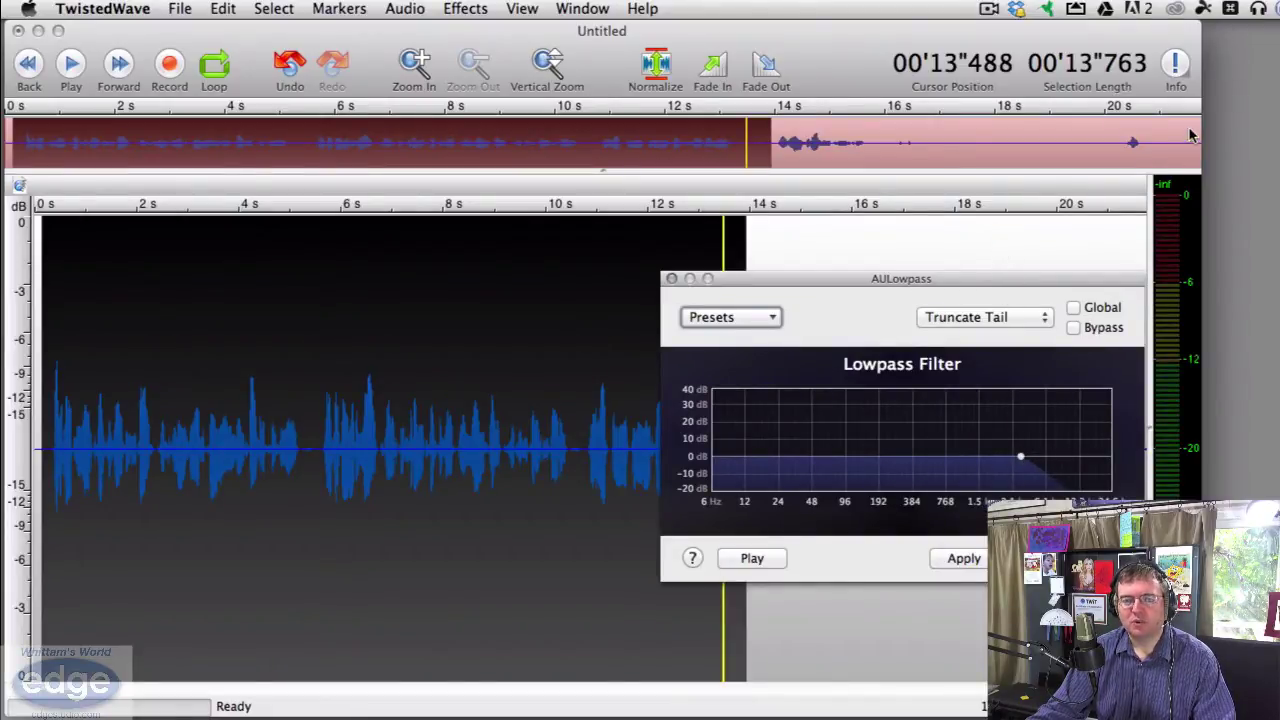
drag(1037, 282, 1157, 31)
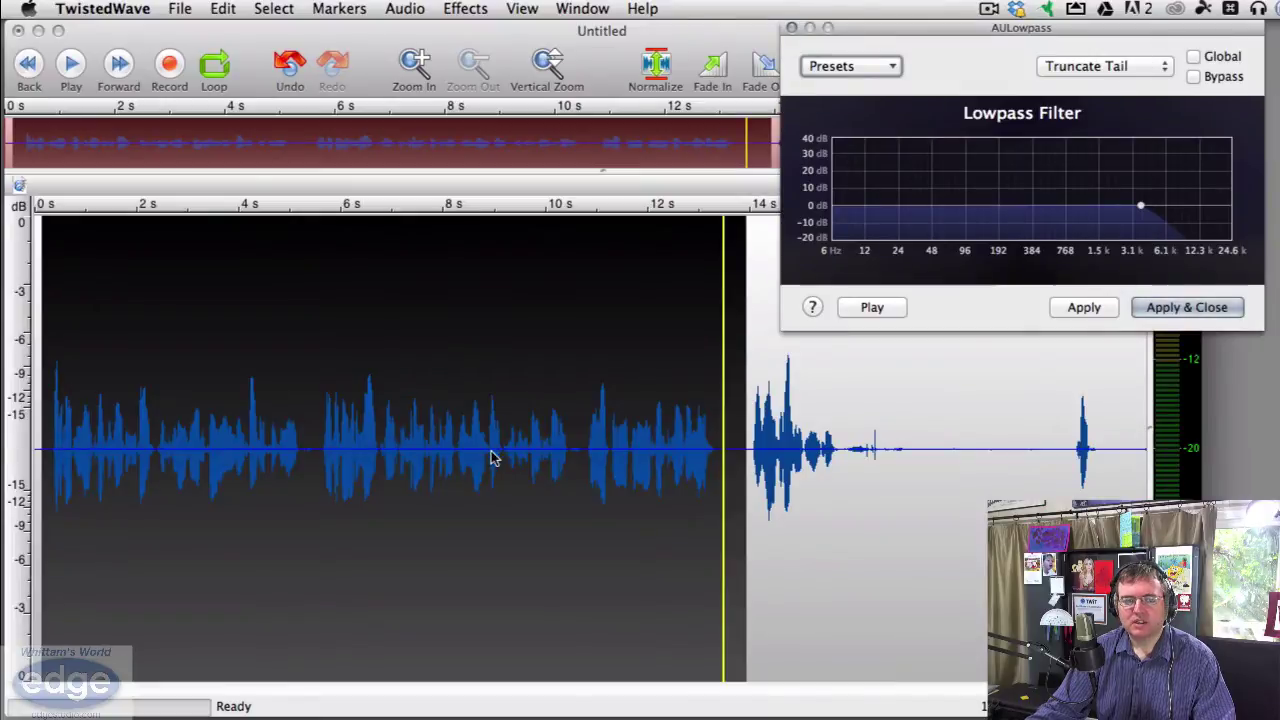
Play the selection with the lowpass filter bypassed, and re-enable the filter during playback to compare the sound
click(1193, 77)
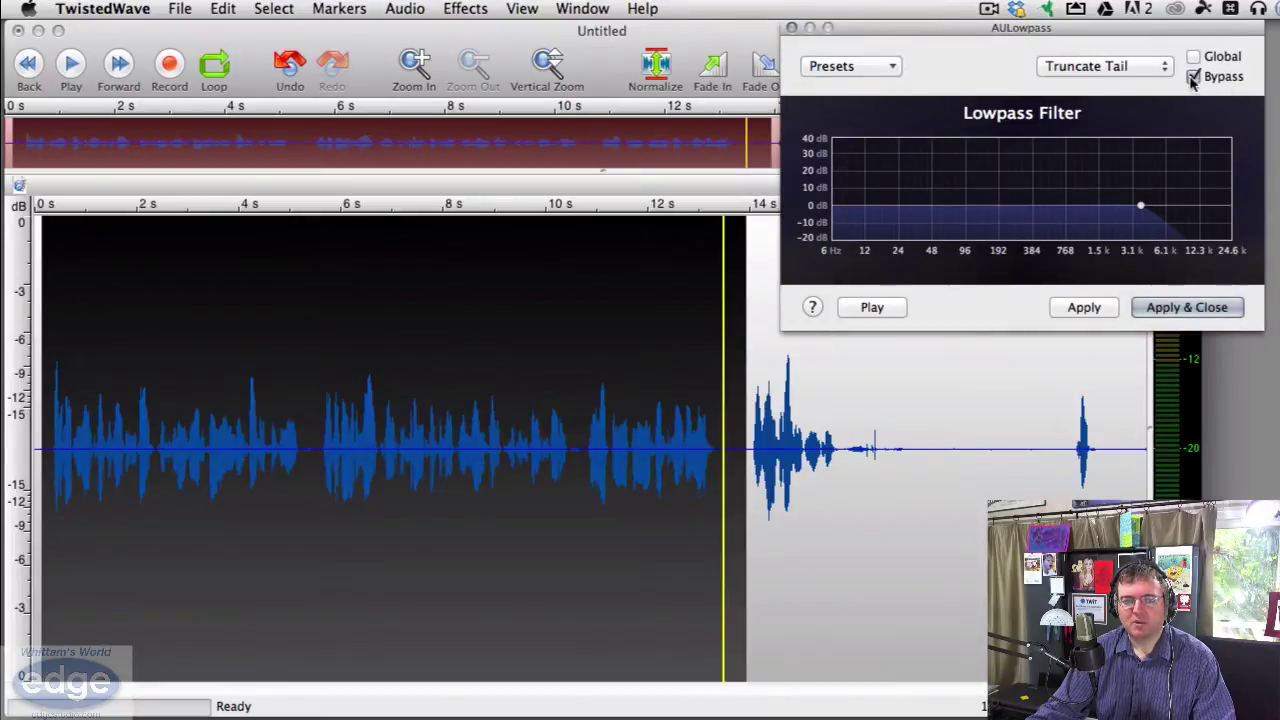
click(71, 63)
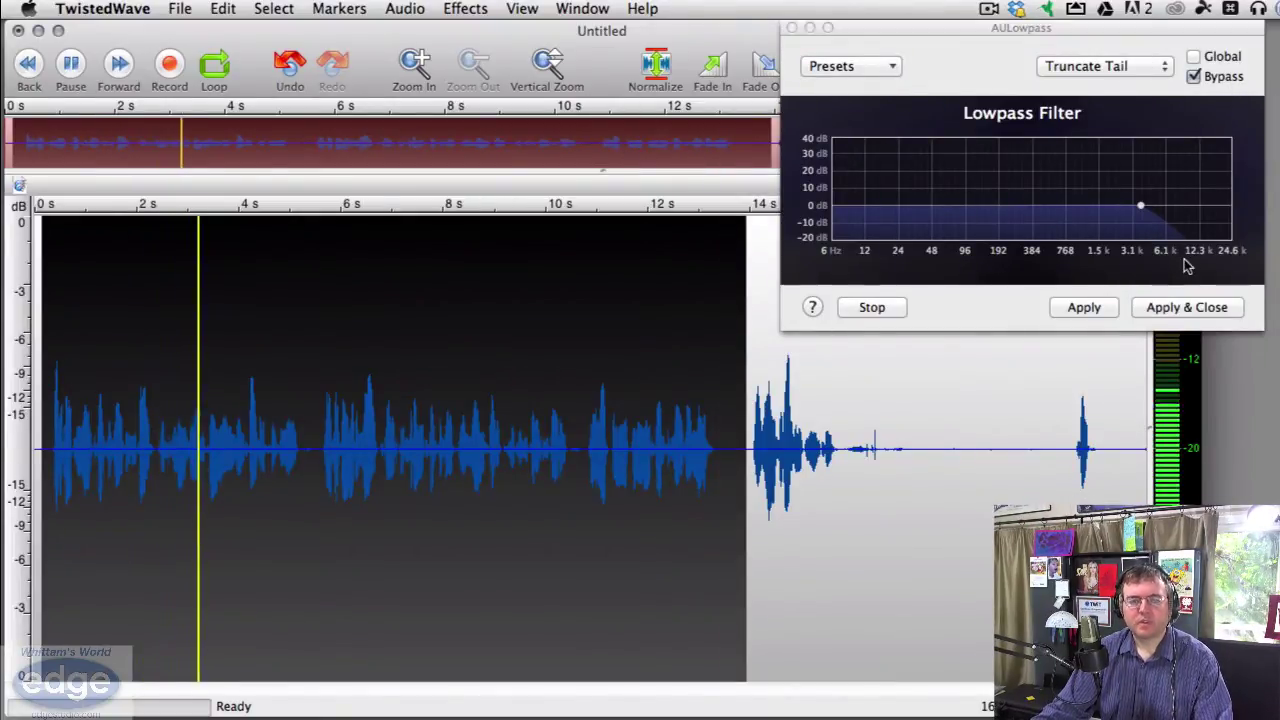
click(1193, 78)
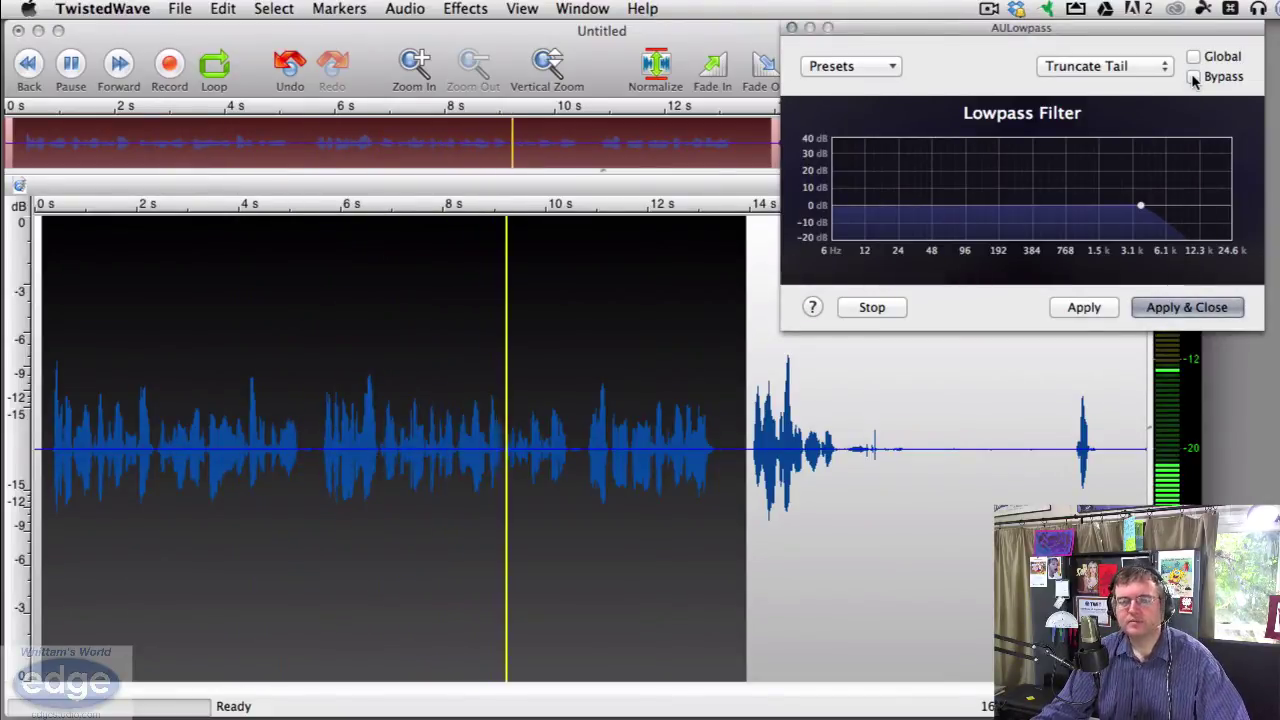
Raise the lowpass filter's cutoff to 13342 Hz with 0.0 dB resonance, stopping the preview playback along the way
mouse_move(1140, 205)
mouse_down()
mouse_move(1009, 210)
mouse_move(1231, 210)
mouse_move(1149, 210)
mouse_up()
drag(1150, 210, 1205, 212)
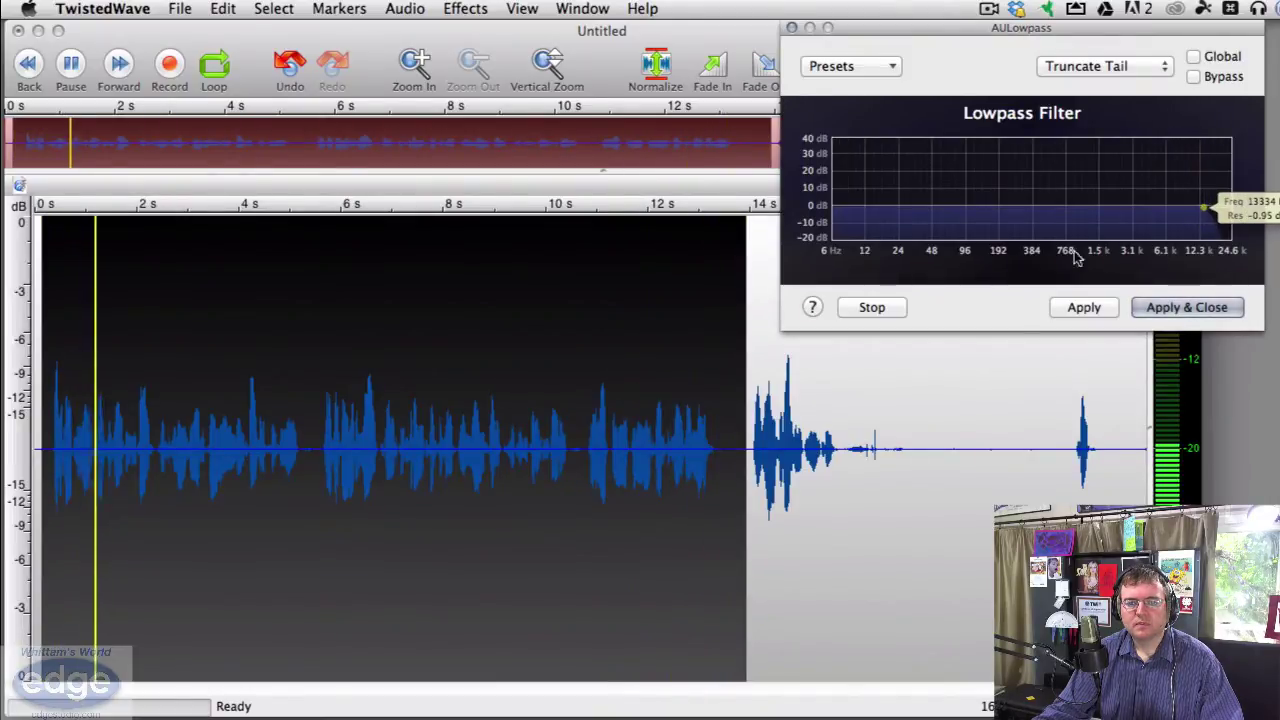
click(873, 309)
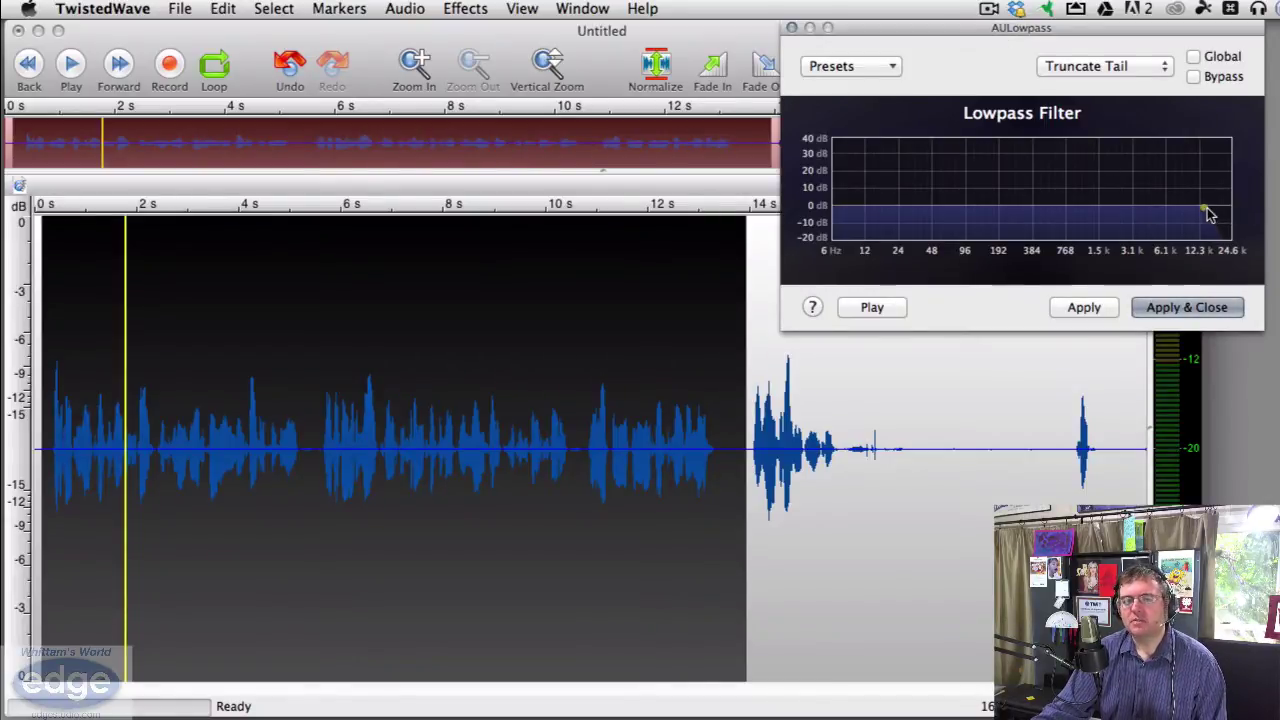
mouse_move(1208, 213)
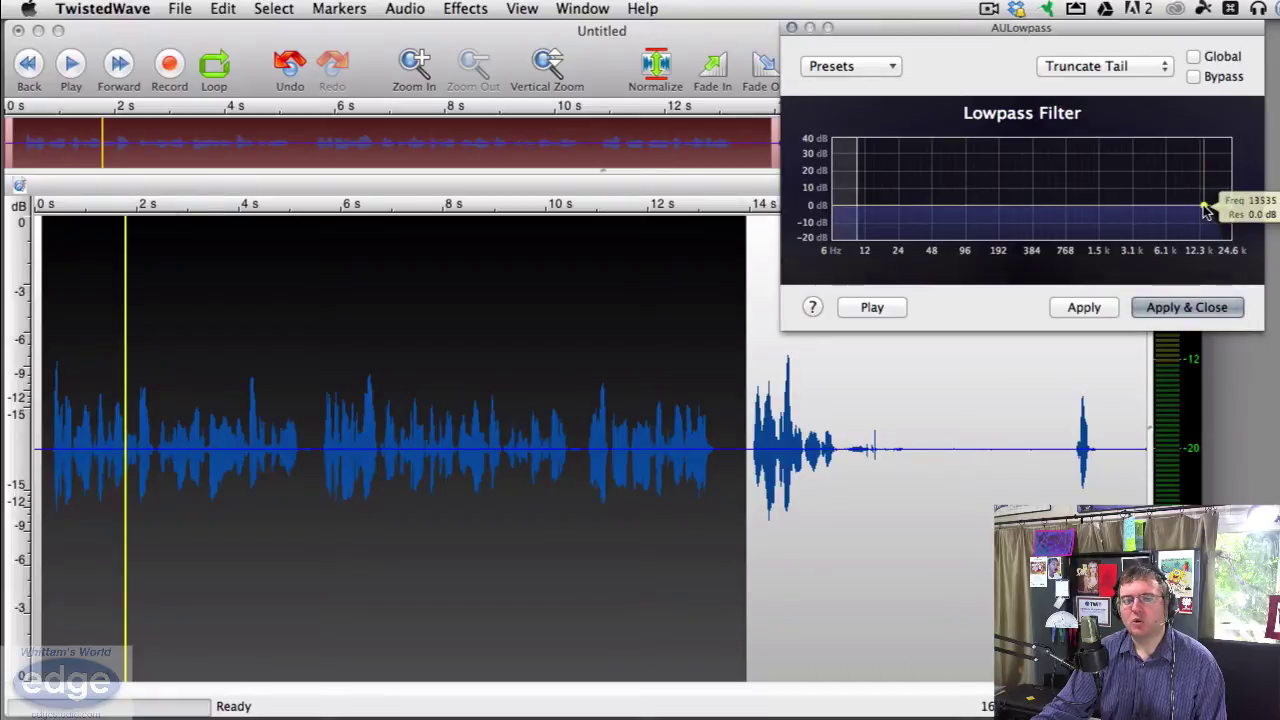
drag(1207, 211, 1203, 211)
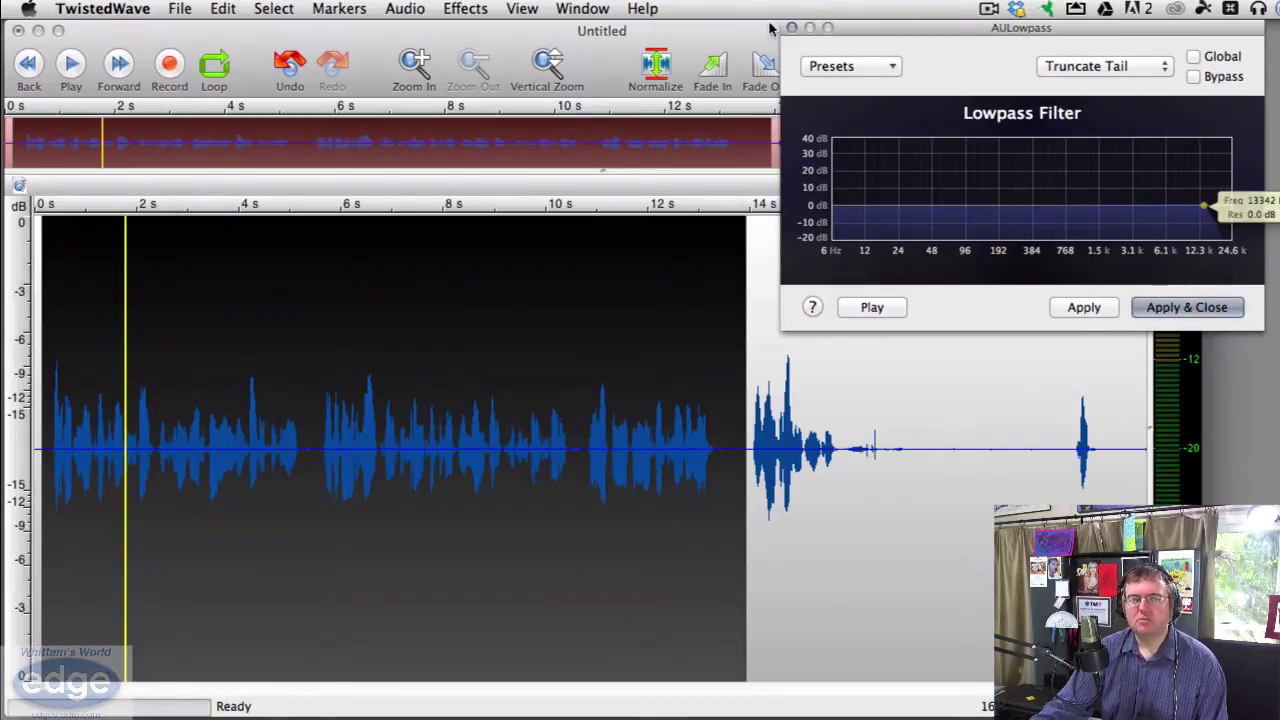